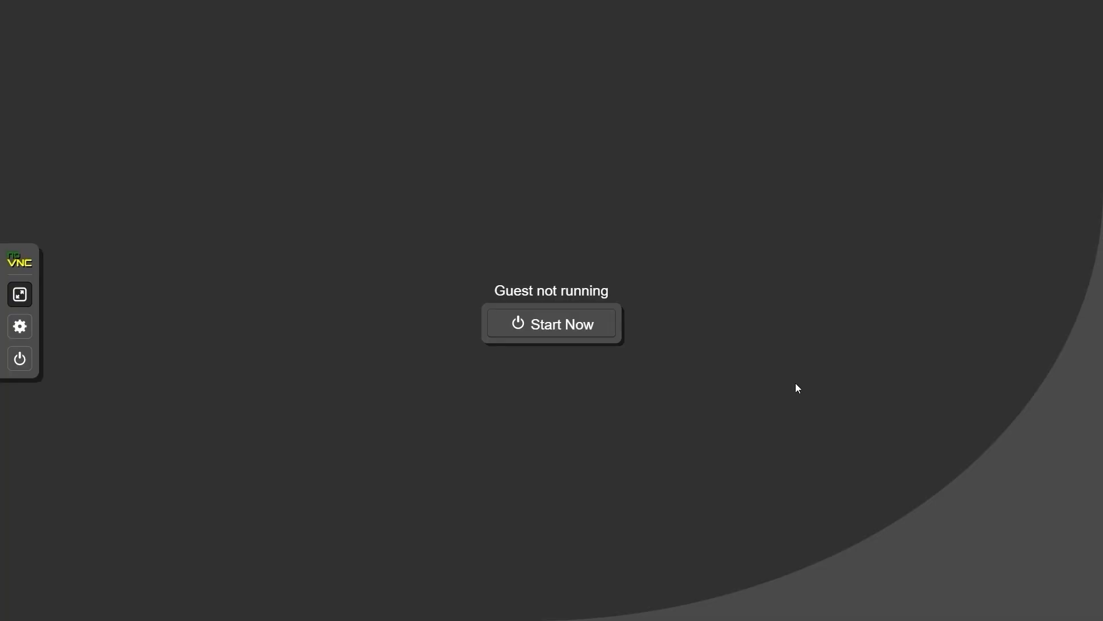
# Start the stopped VM and press a key to boot from the installation disc
pyautogui.click(570, 329)
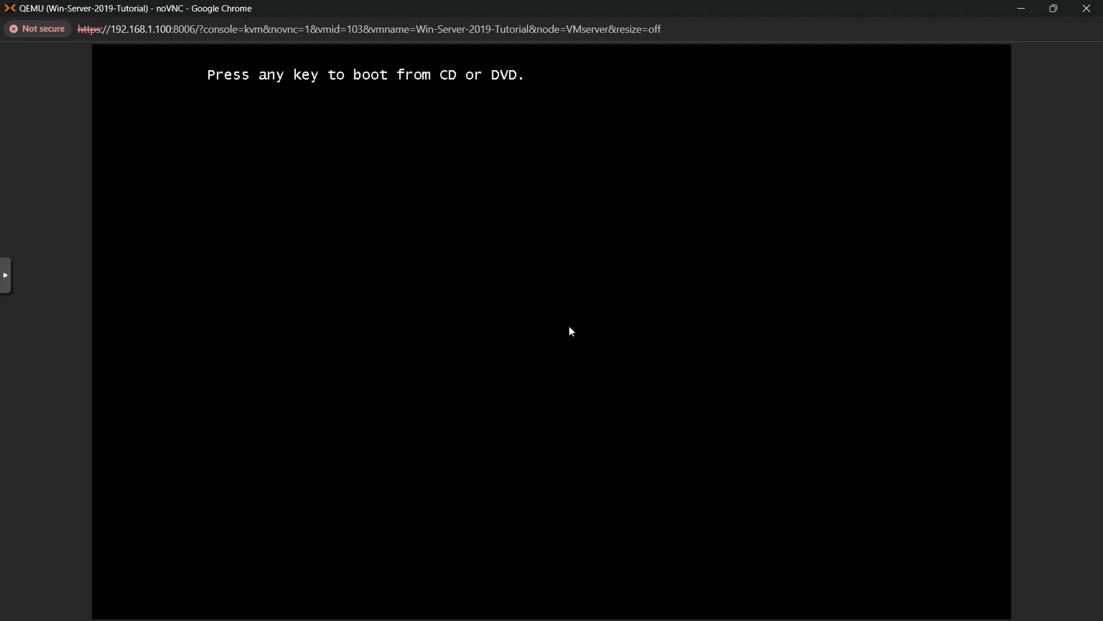
pyautogui.press('Return')
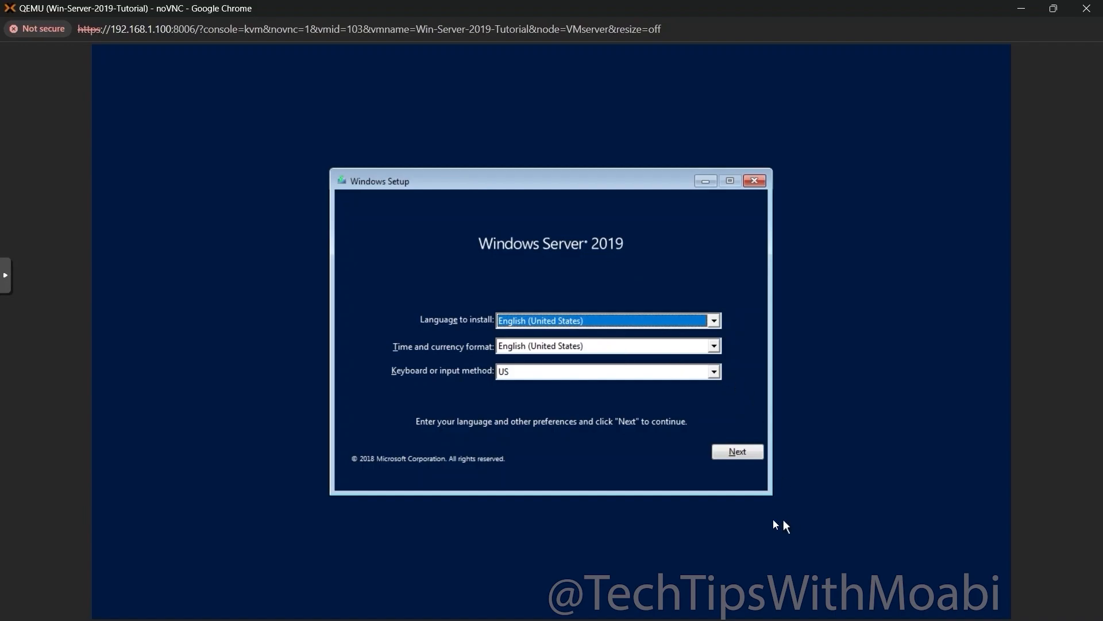
# Keep the English defaults, choose Windows Server 2019 Standard (Desktop Experience), and accept the license terms
pyautogui.click(749, 451)
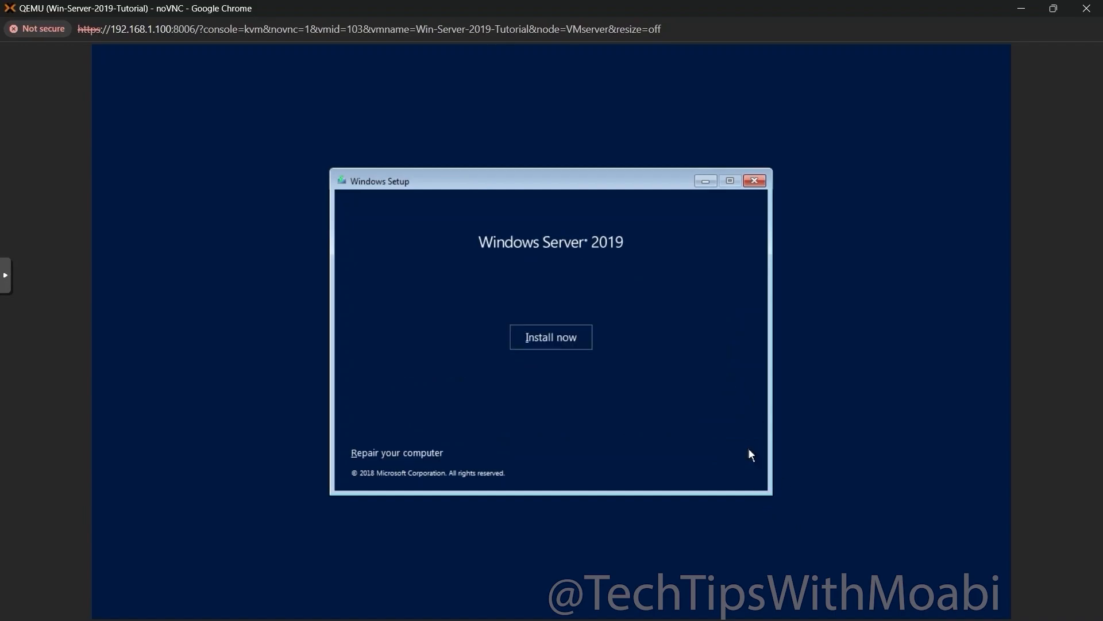
pyautogui.click(553, 343)
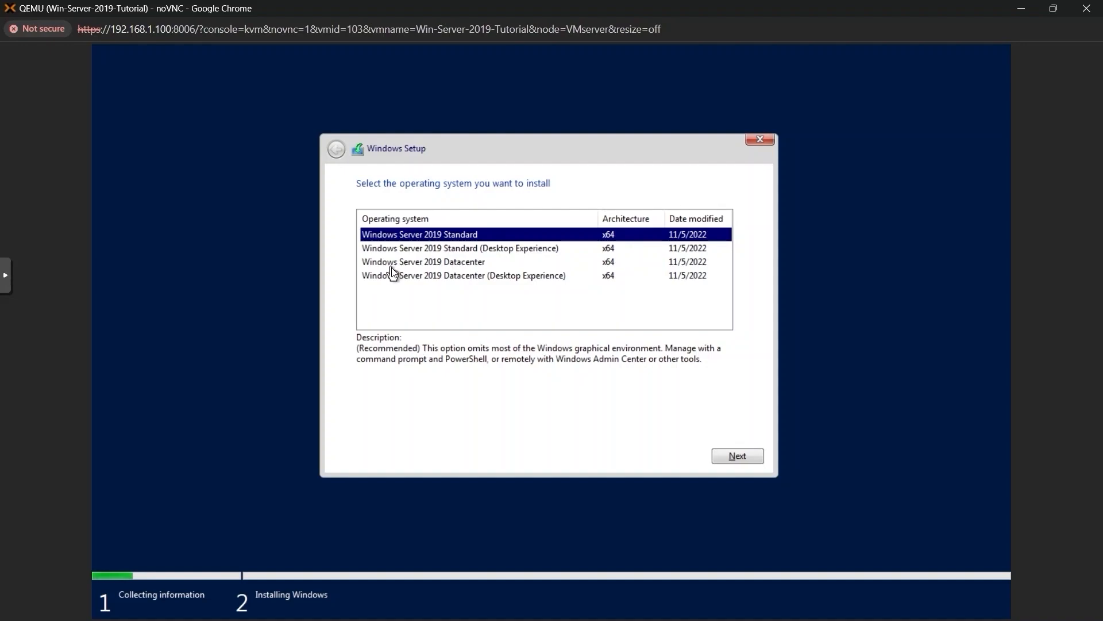
pyautogui.click(406, 251)
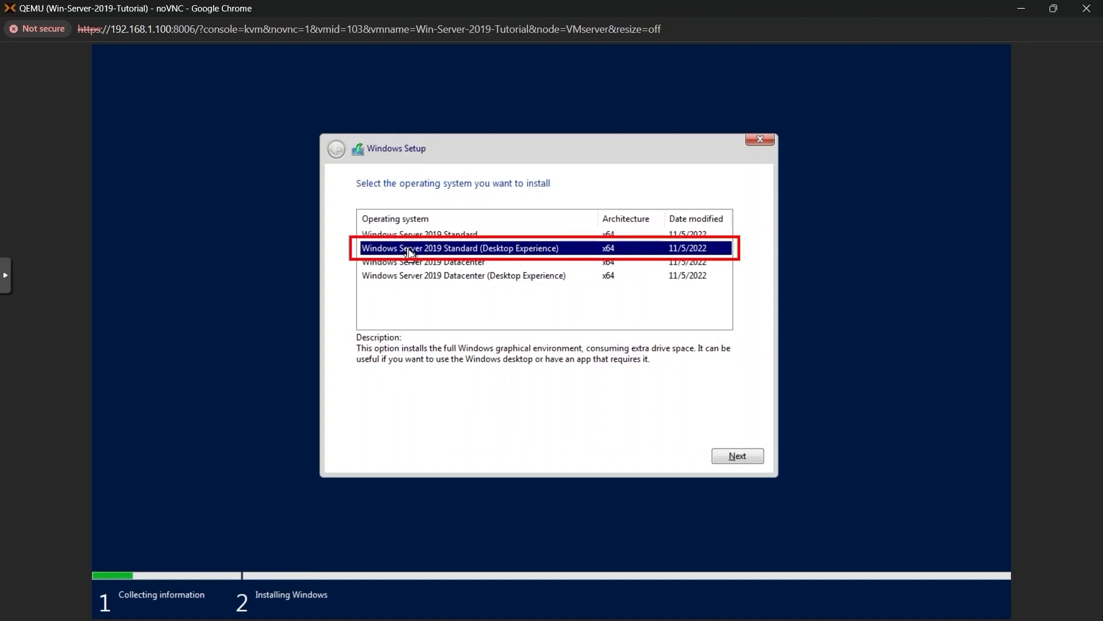
pyautogui.click(739, 456)
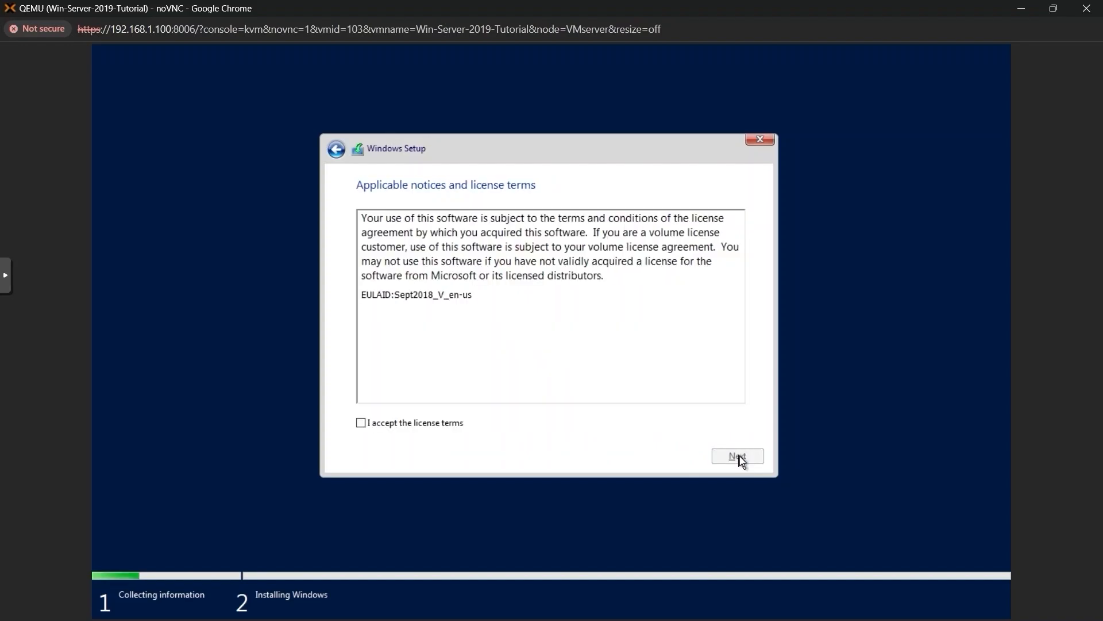
pyautogui.click(360, 428)
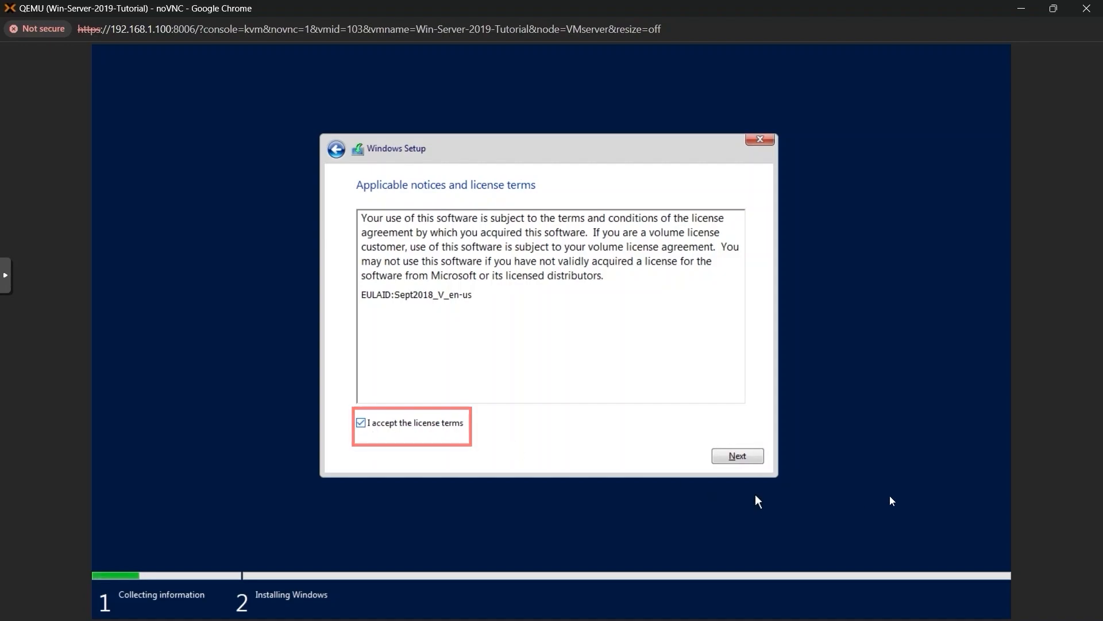
pyautogui.click(738, 456)
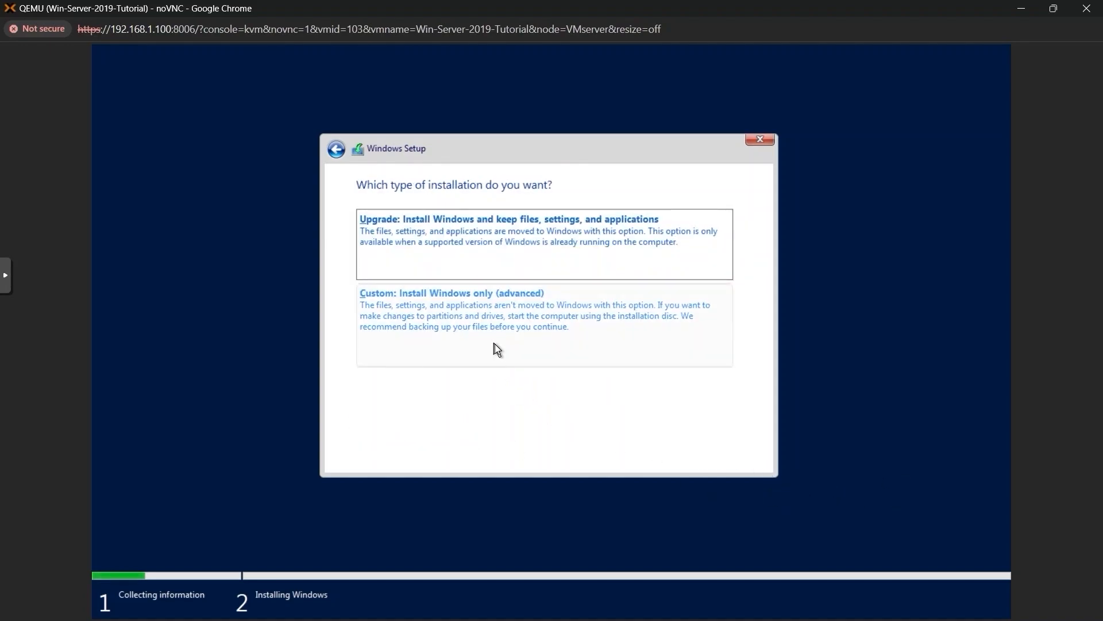
# Choose a Custom install, go to Load driver, and untick 'Hide drivers that aren't compatible'
pyautogui.click(546, 336)
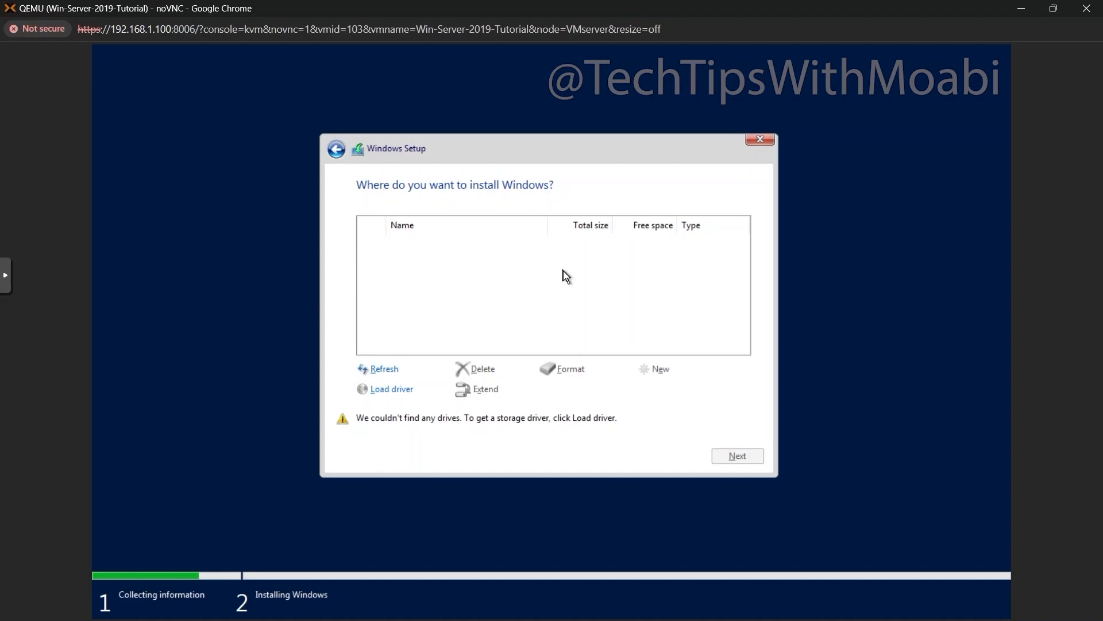
pyautogui.click(391, 388)
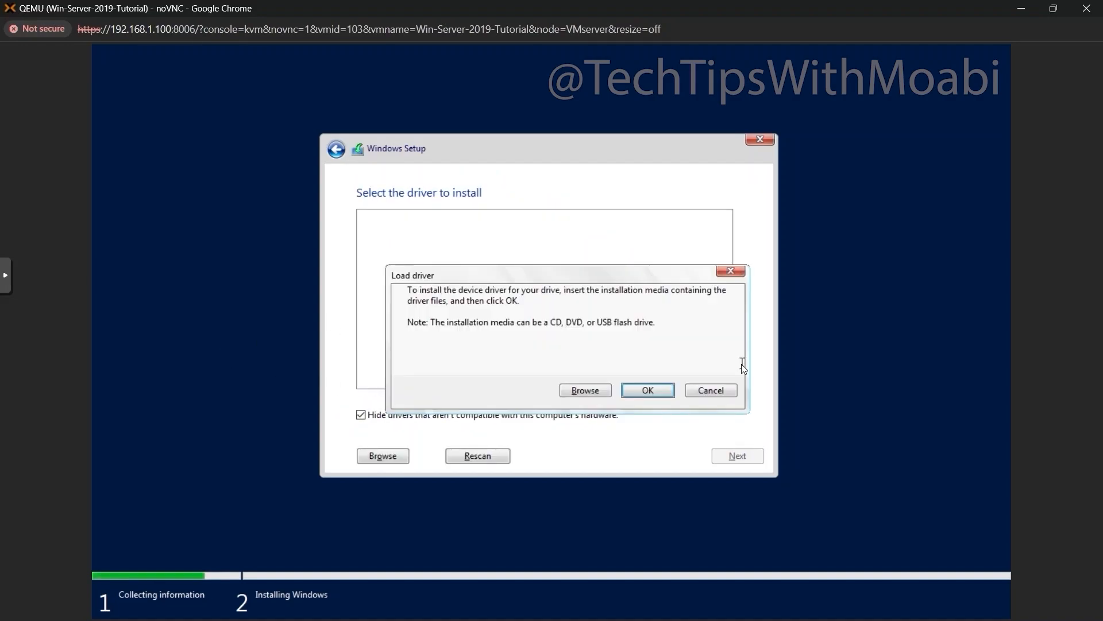
pyautogui.click(711, 390)
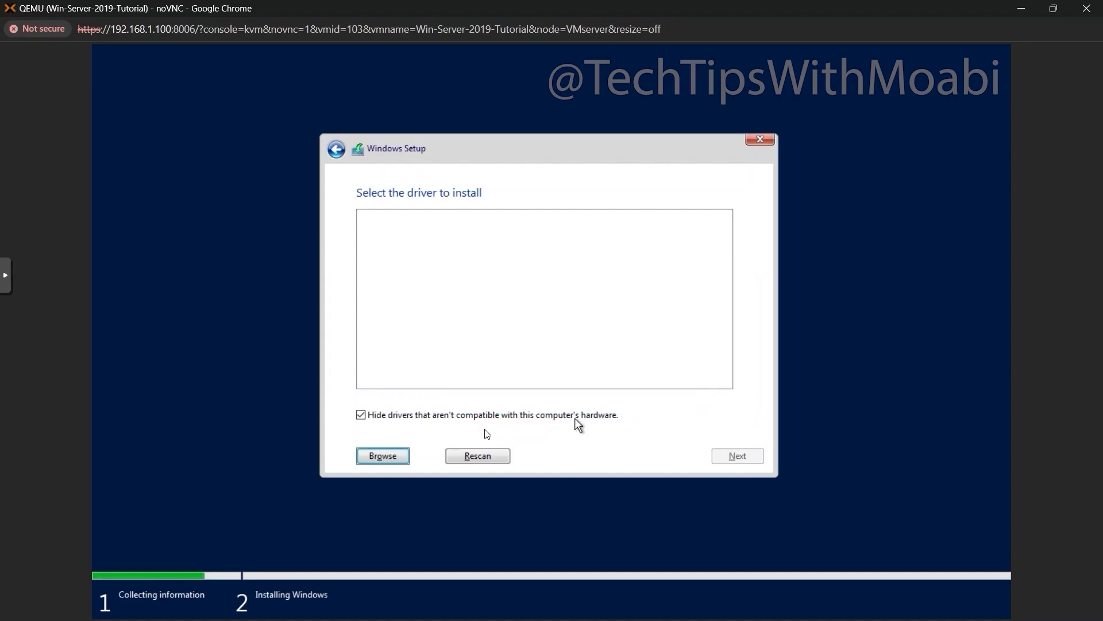
pyautogui.click(413, 417)
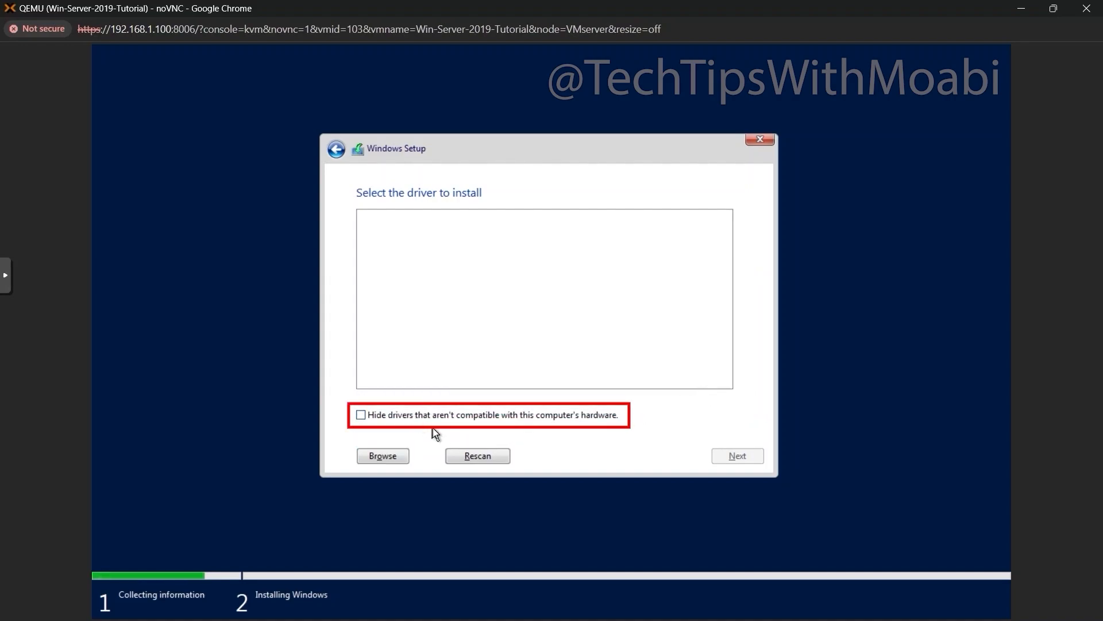
# Browse the virtio-win disc and load drivers from the vioscsi\2k19\amd64 folder
pyautogui.click(389, 455)
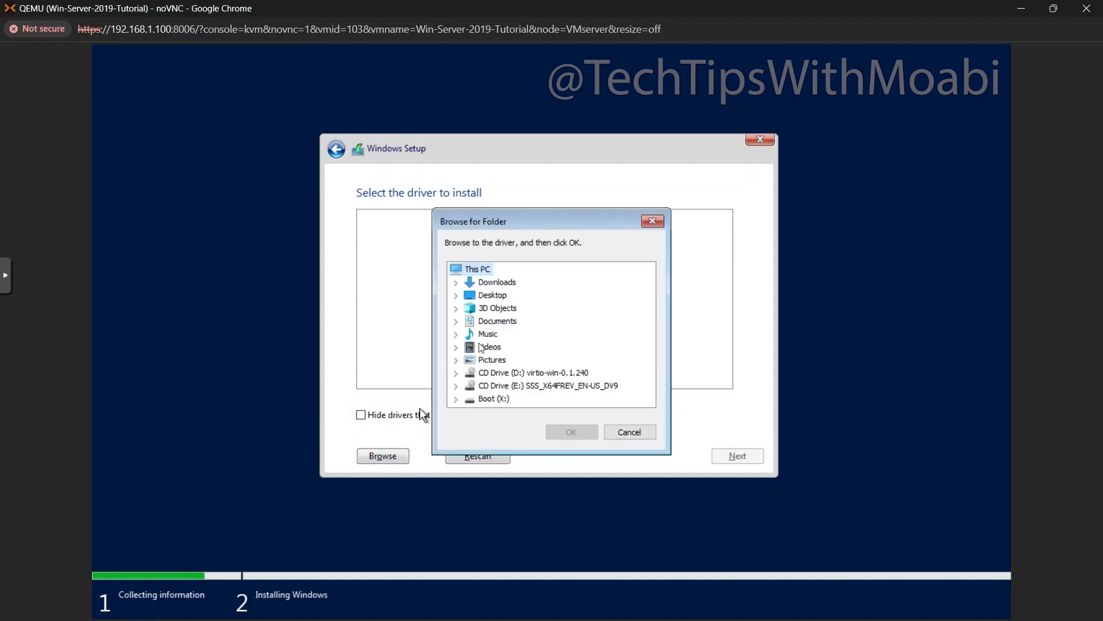
pyautogui.click(456, 375)
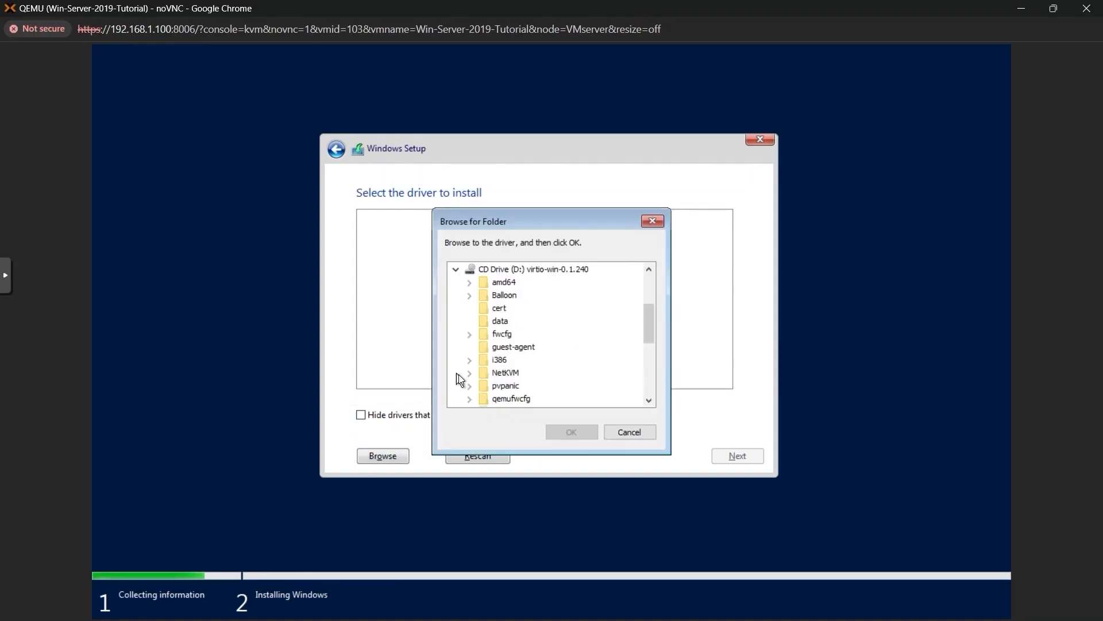
pyautogui.scroll(-5, 543, 333)
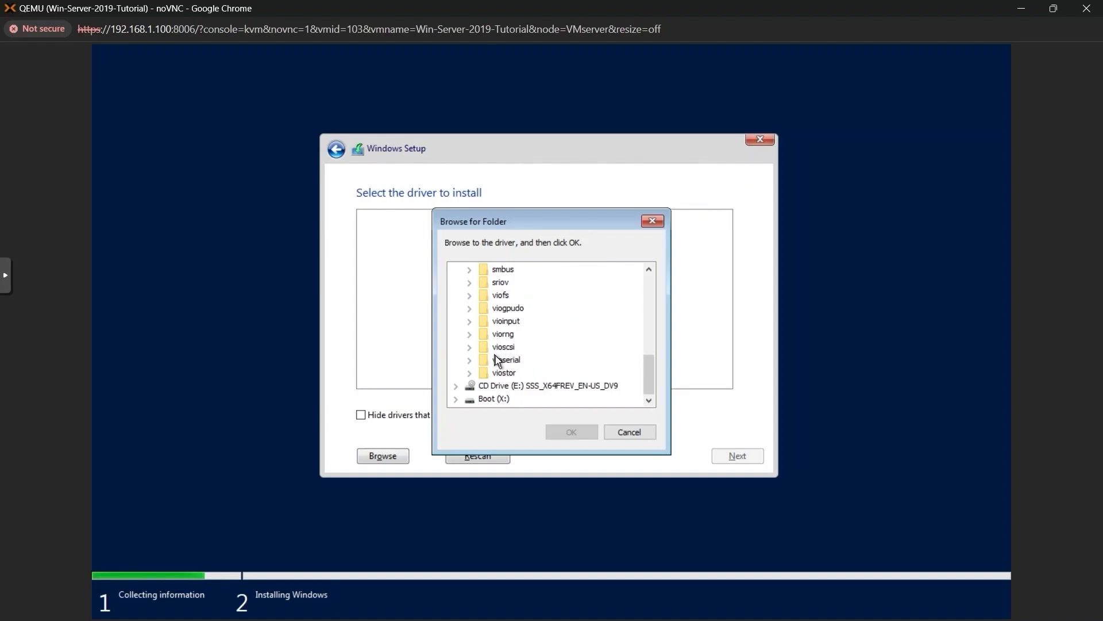
pyautogui.click(469, 347)
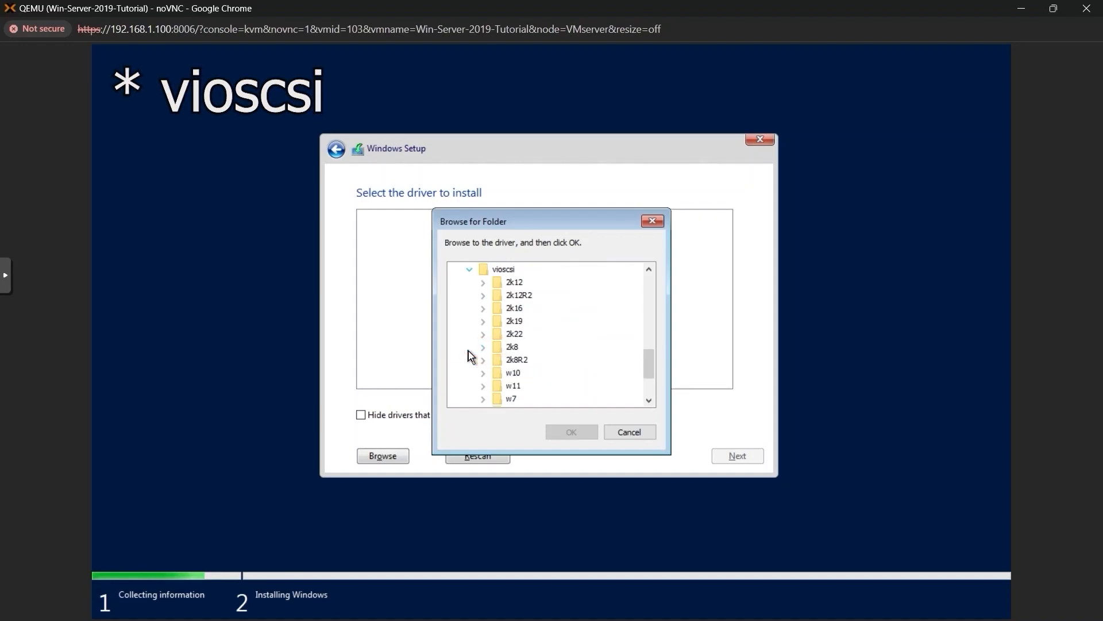
pyautogui.click(505, 322)
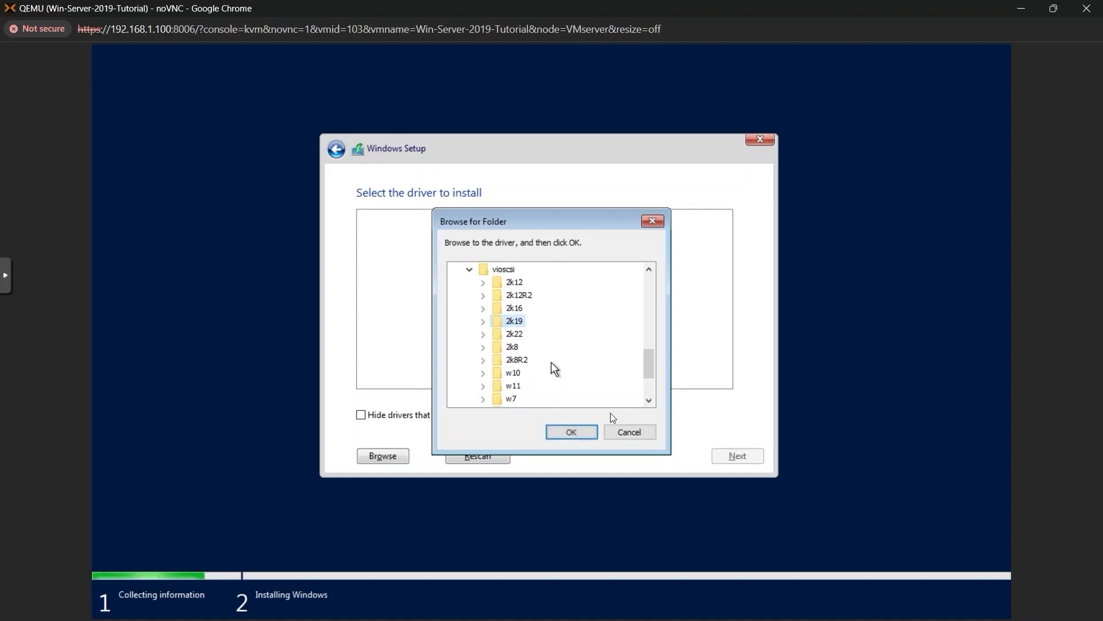
pyautogui.click(488, 322)
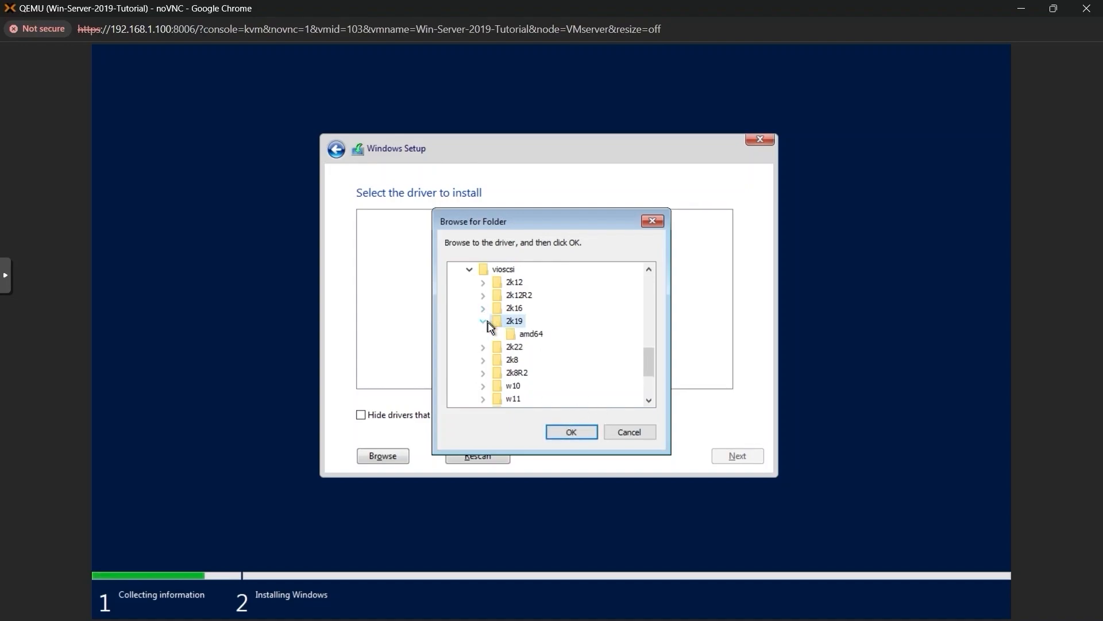
pyautogui.click(516, 332)
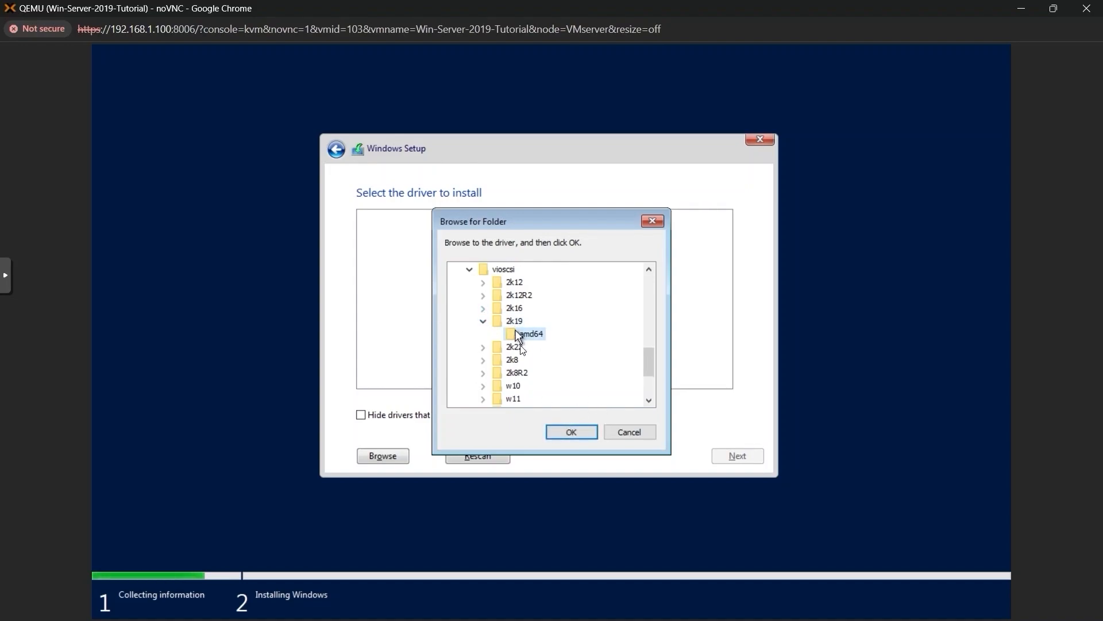
pyautogui.click(576, 437)
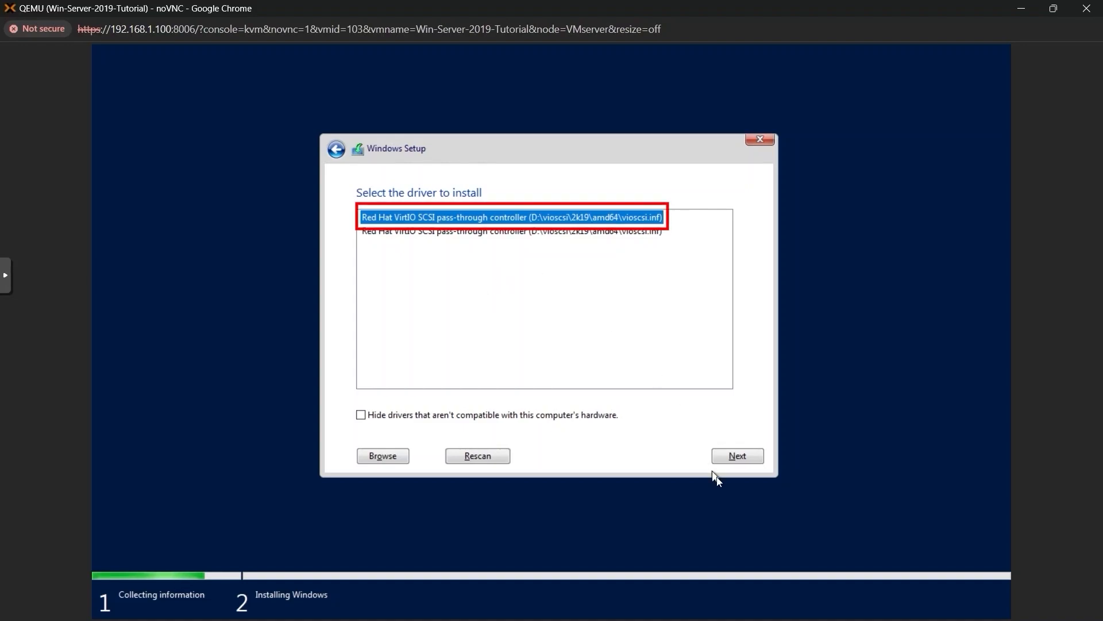
# Install the selected Red Hat VirtIO SCSI pass-through controller driver
pyautogui.click(739, 456)
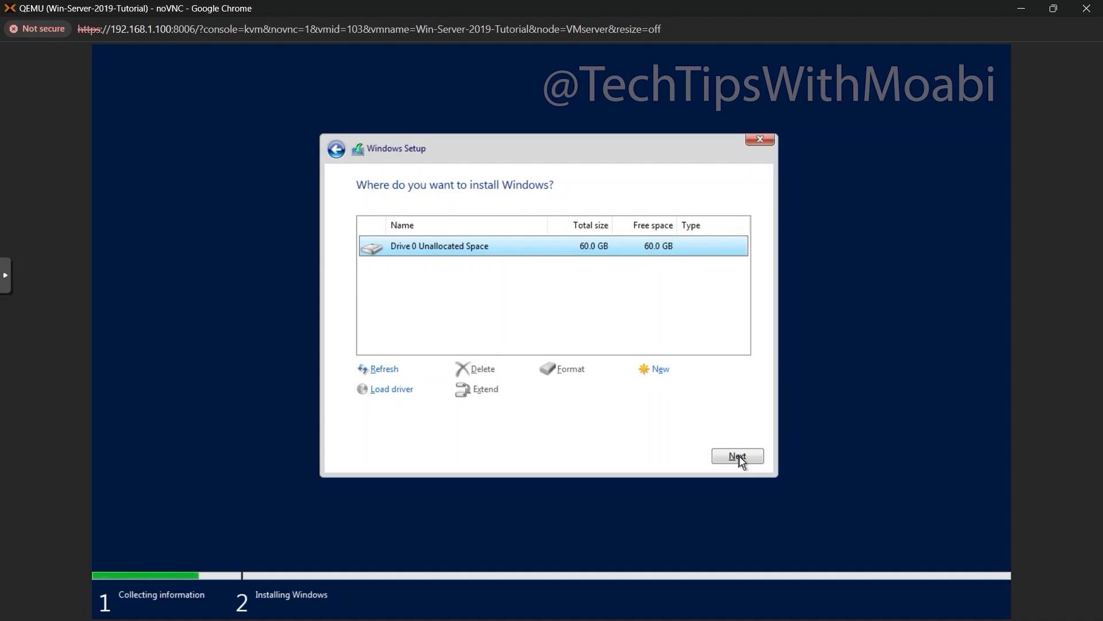
# Install Windows onto Drive 0's 60.0 GB unallocated space
pyautogui.click(738, 455)
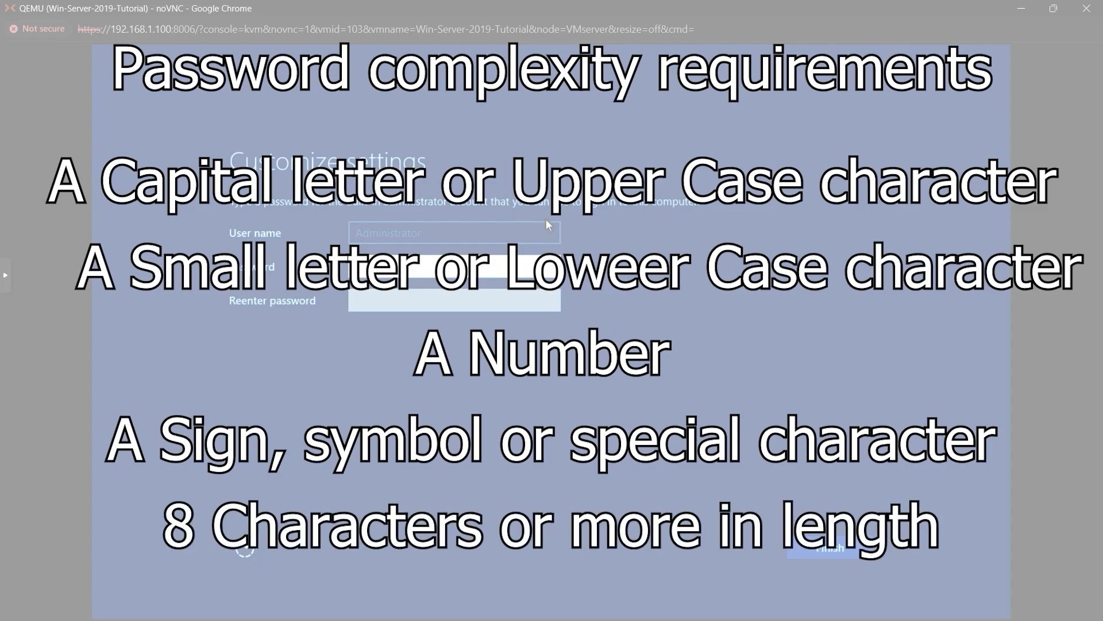
# Enter and confirm the built-in Administrator password, then finish setup
pyautogui.write('••••••••')
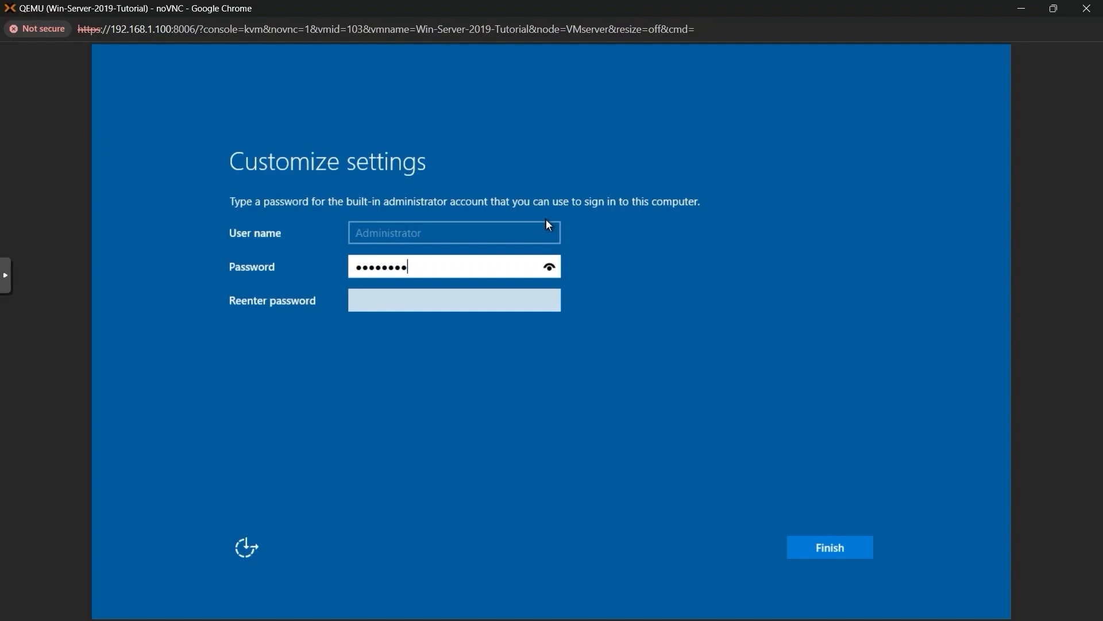
pyautogui.press('Tab')
pyautogui.write('Test@')
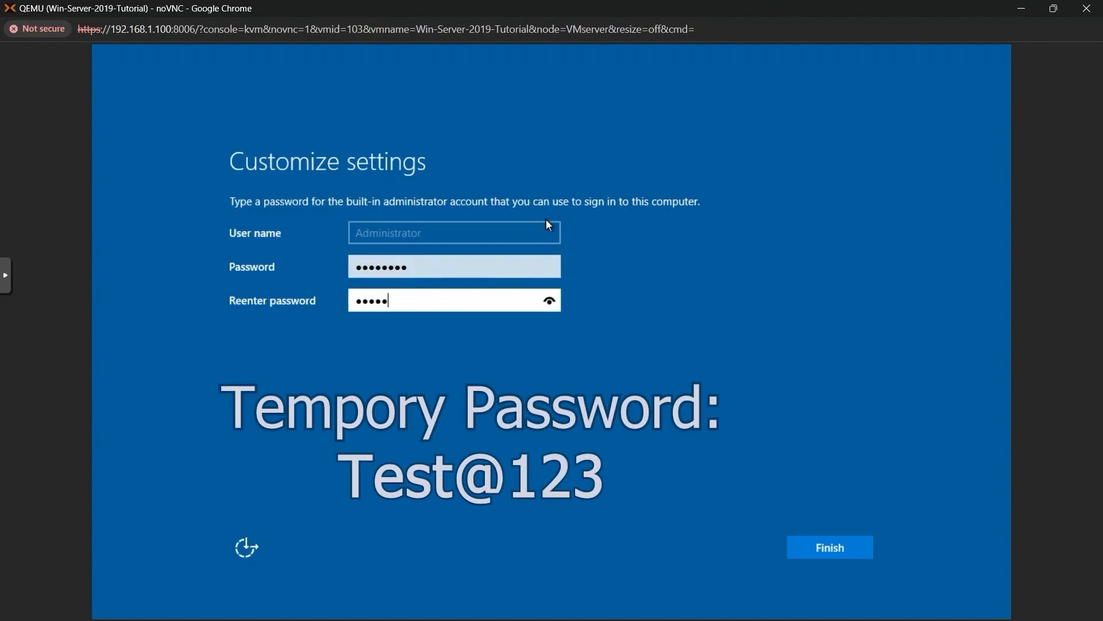
pyautogui.write('123')
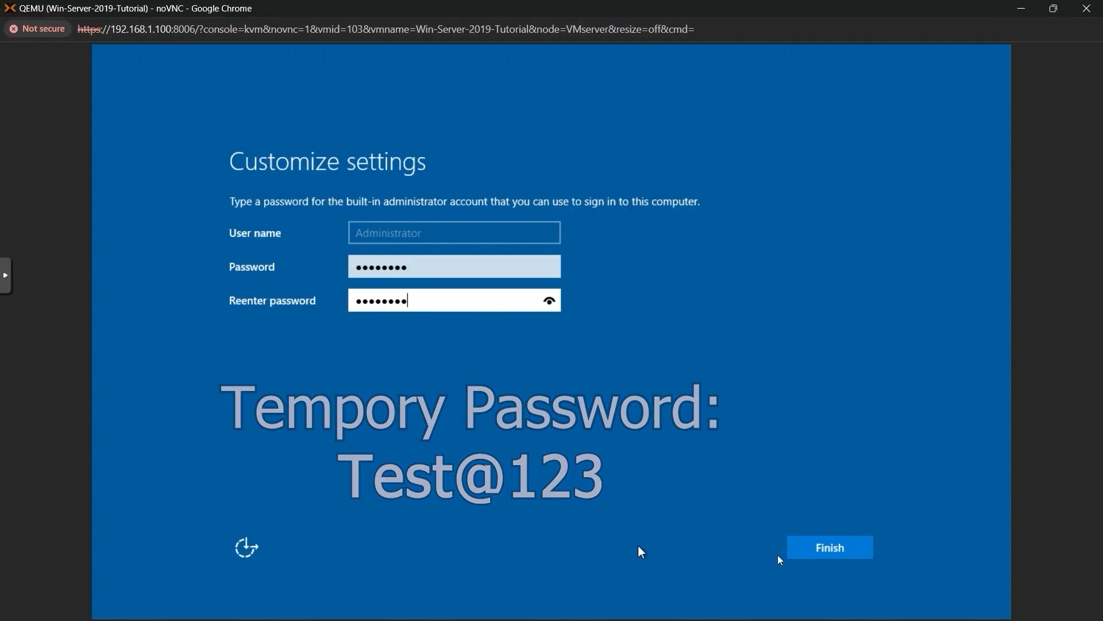
pyautogui.click(809, 544)
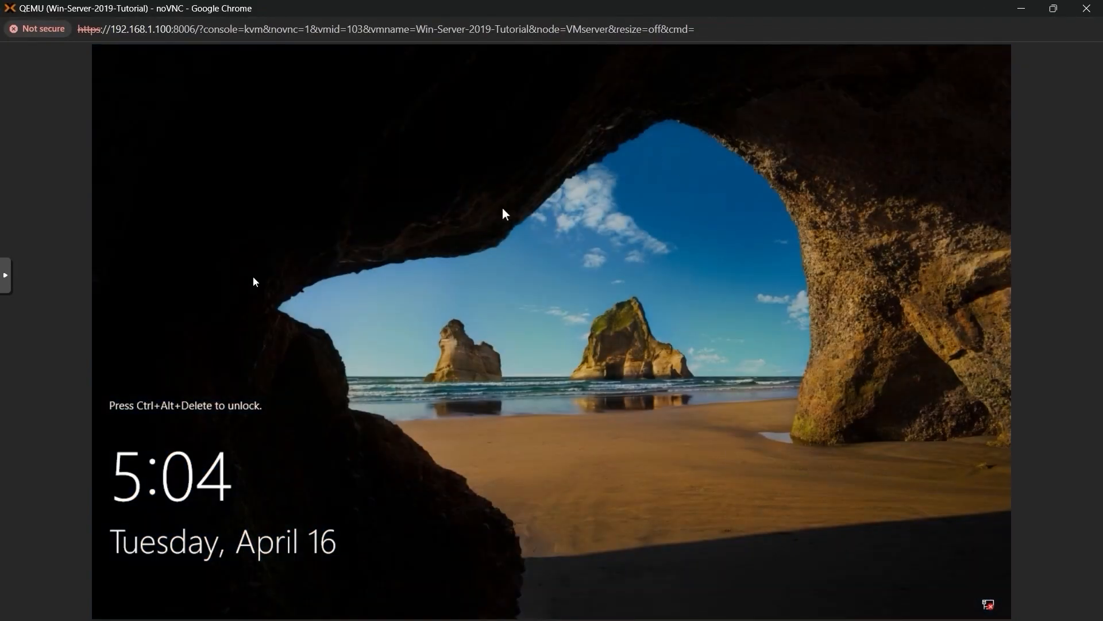
# Send Ctrl+Alt+Del via noVNC's extra keys and sign in with the Administrator password
pyautogui.click(9, 294)
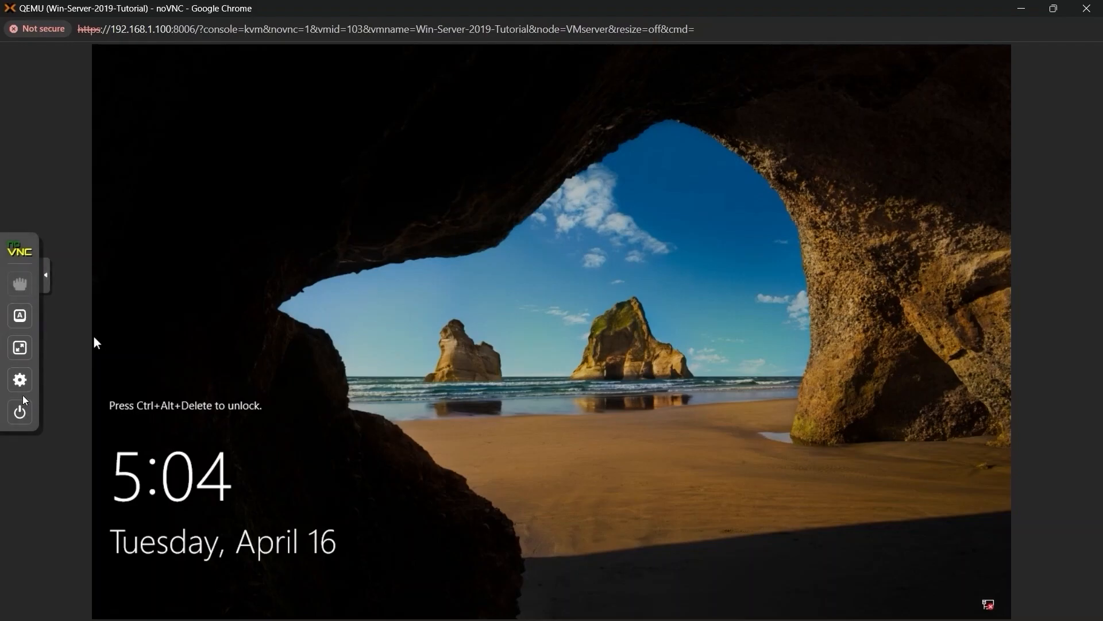
pyautogui.click(20, 315)
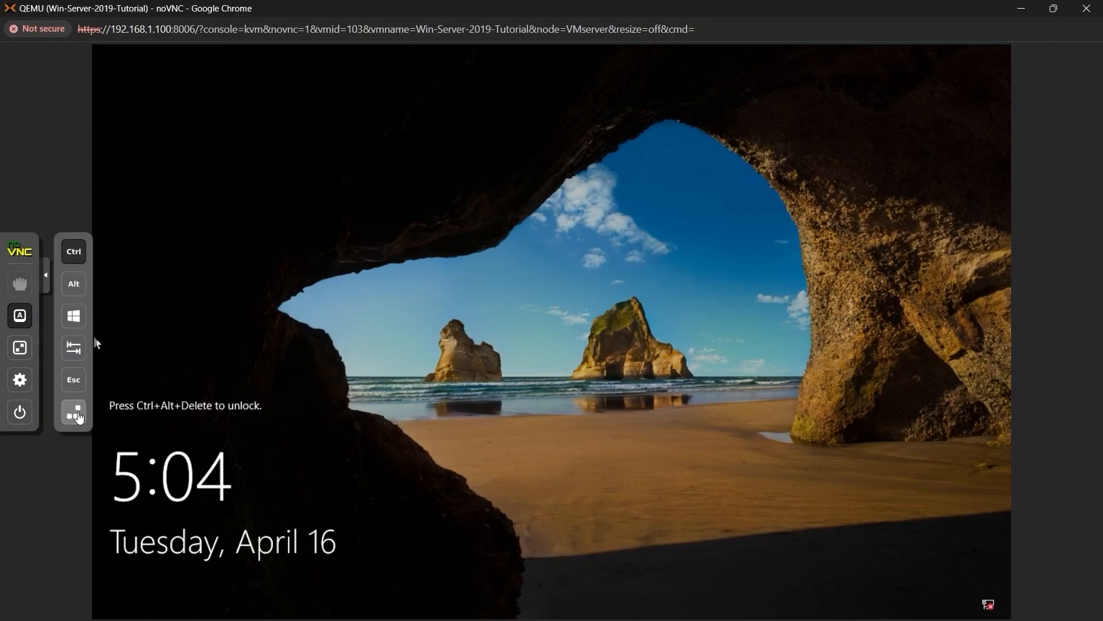
pyautogui.click(78, 415)
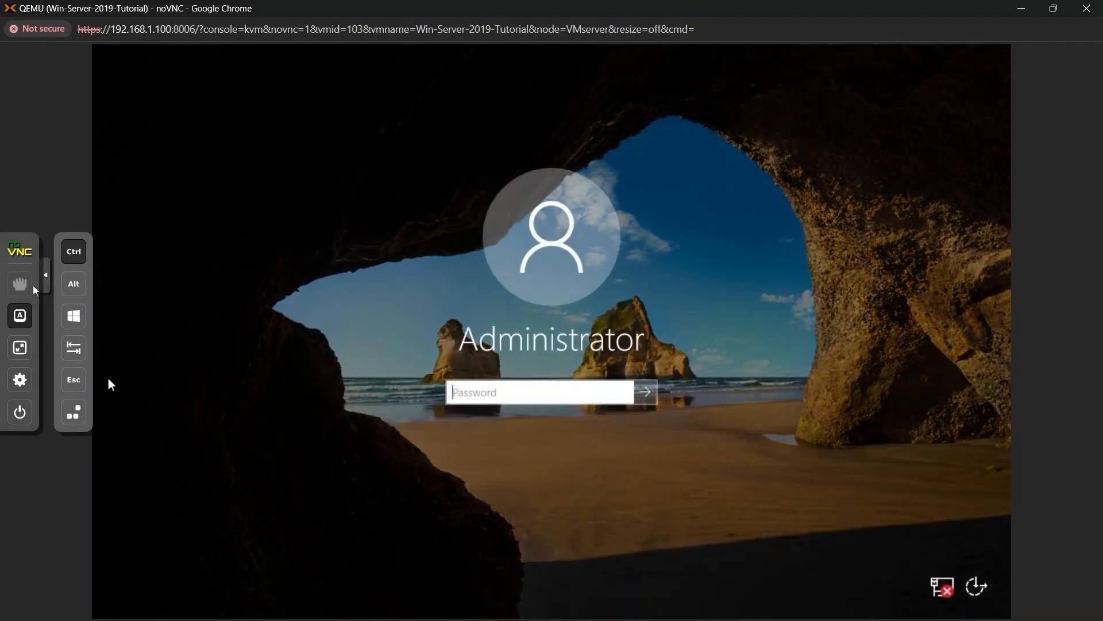
pyautogui.click(46, 285)
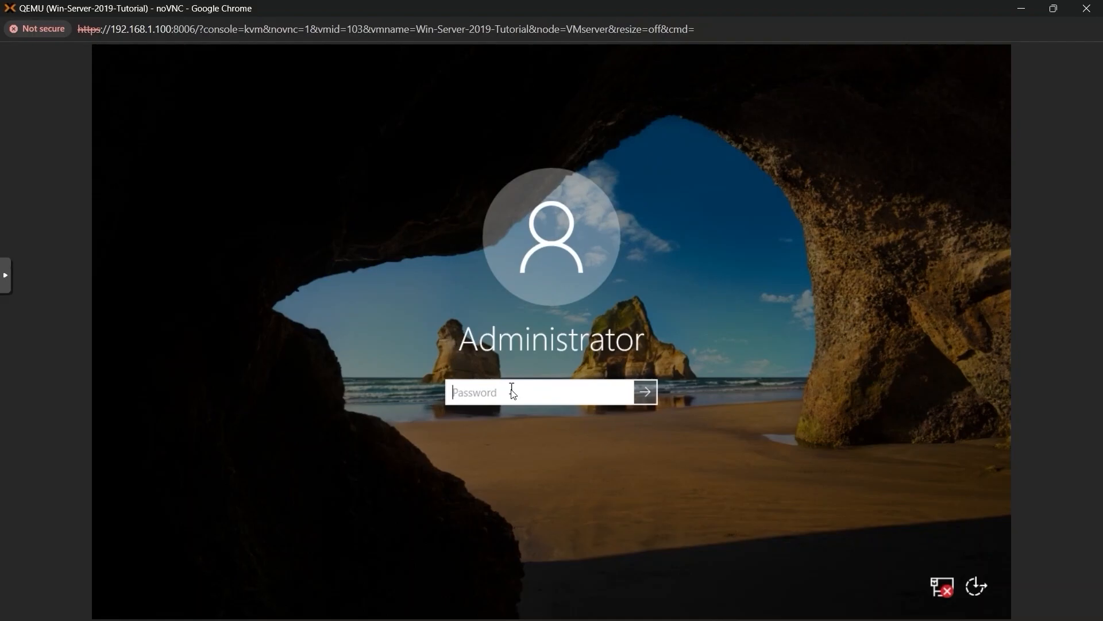
pyautogui.write('*********')
pyautogui.press('Return')
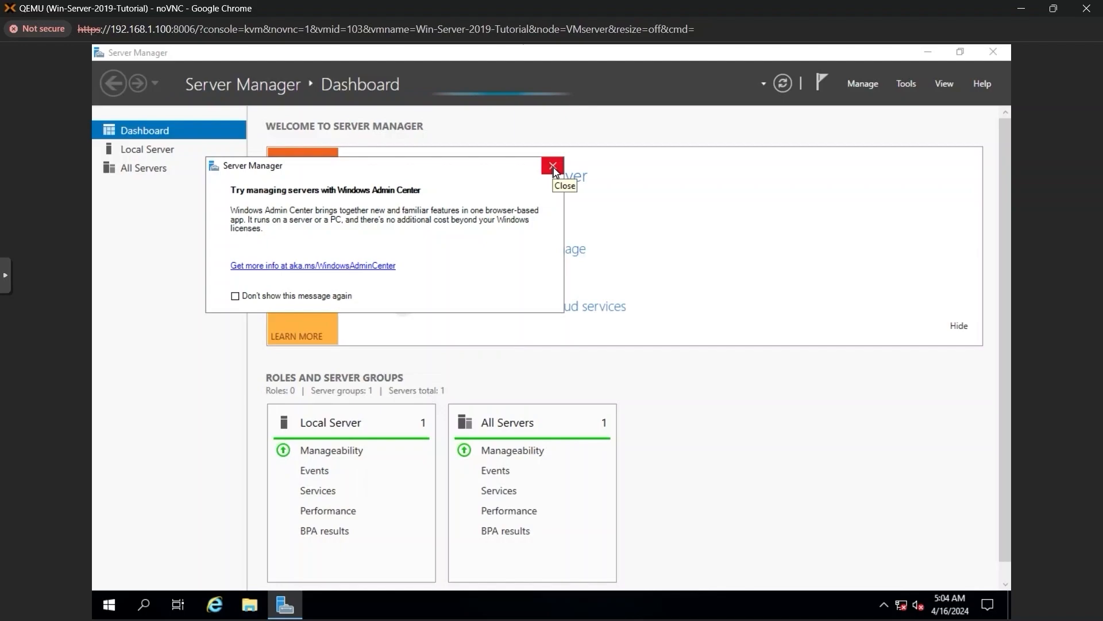
# Dismiss the Windows Admin Center pop-up and view Local Server properties in Server Manager
pyautogui.click(554, 166)
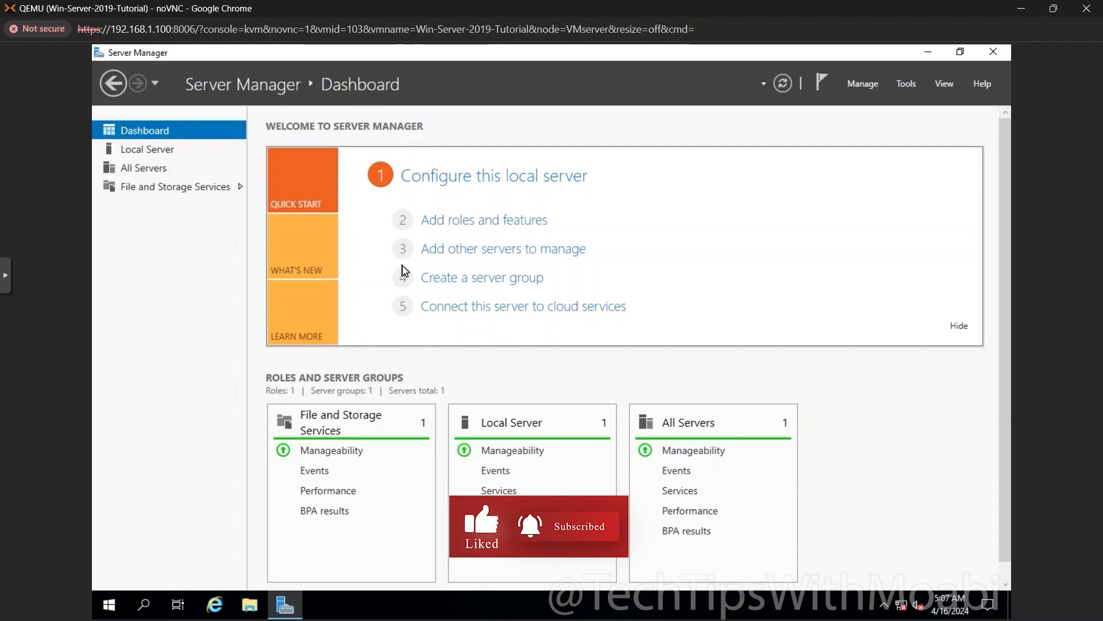
pyautogui.click(168, 152)
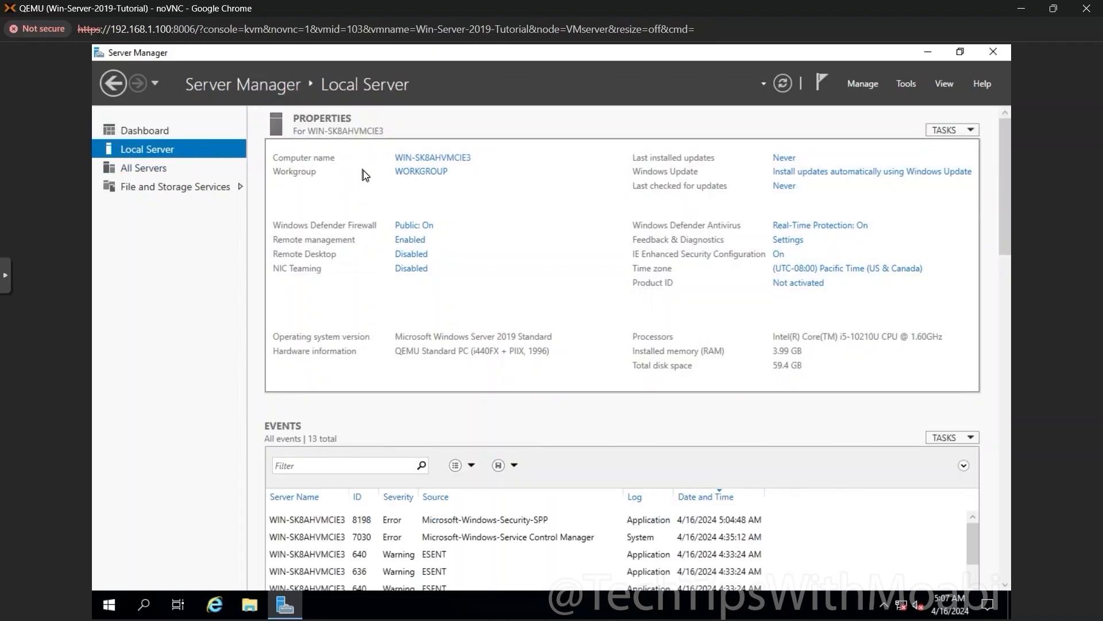
# Rename the computer from WIN-SK8AHVMCIE3 to TestServer and close System Properties
pyautogui.click(433, 159)
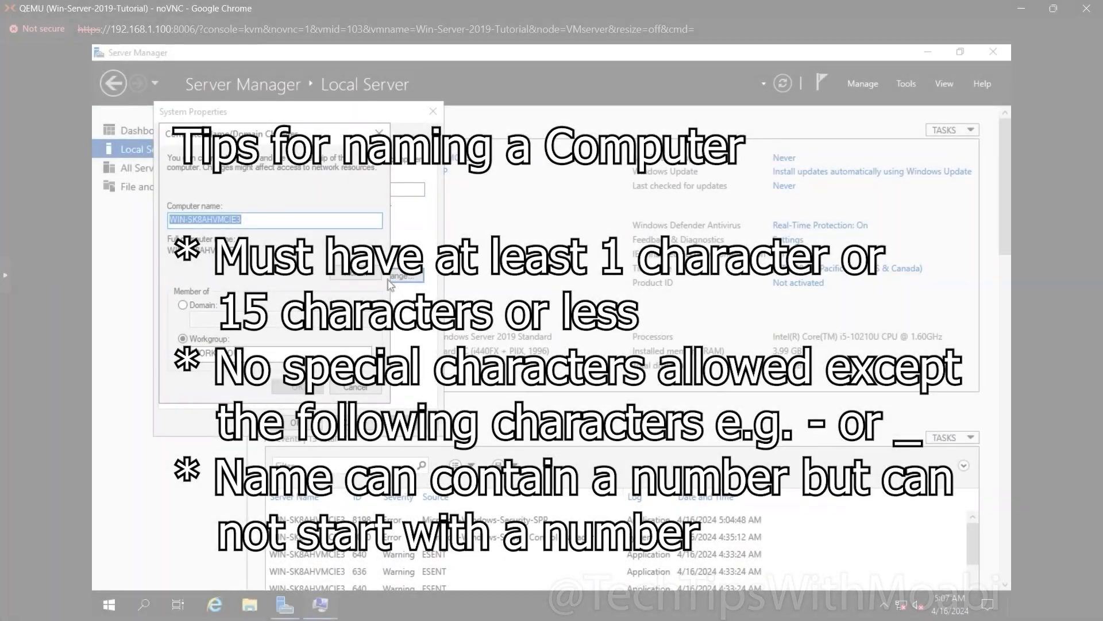
pyautogui.write('W')
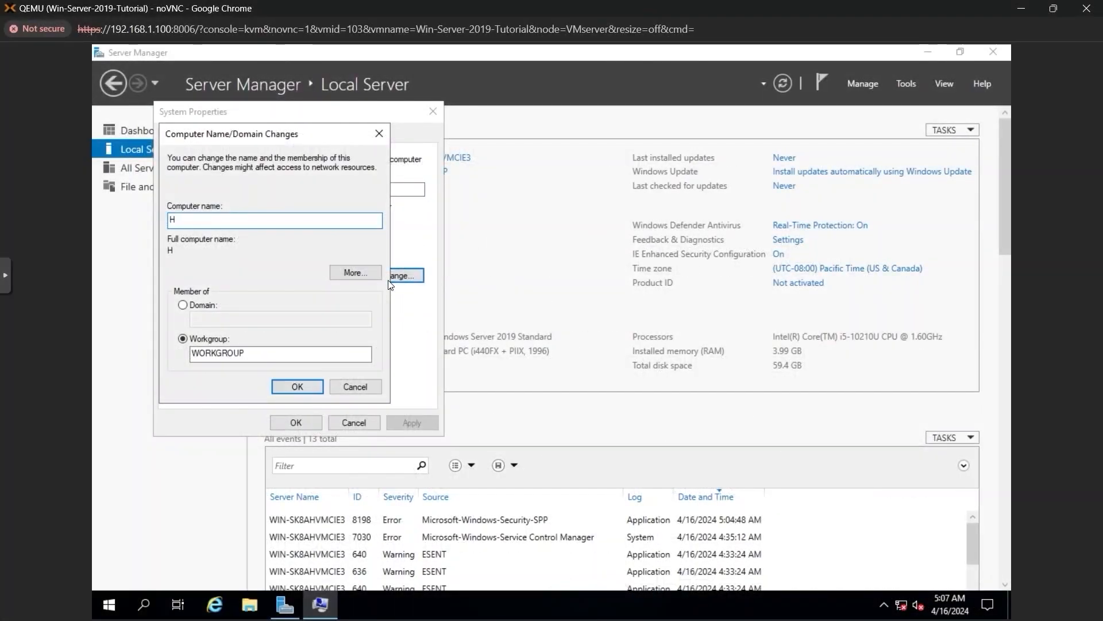
pyautogui.press('BackSpace')
pyautogui.write('T')
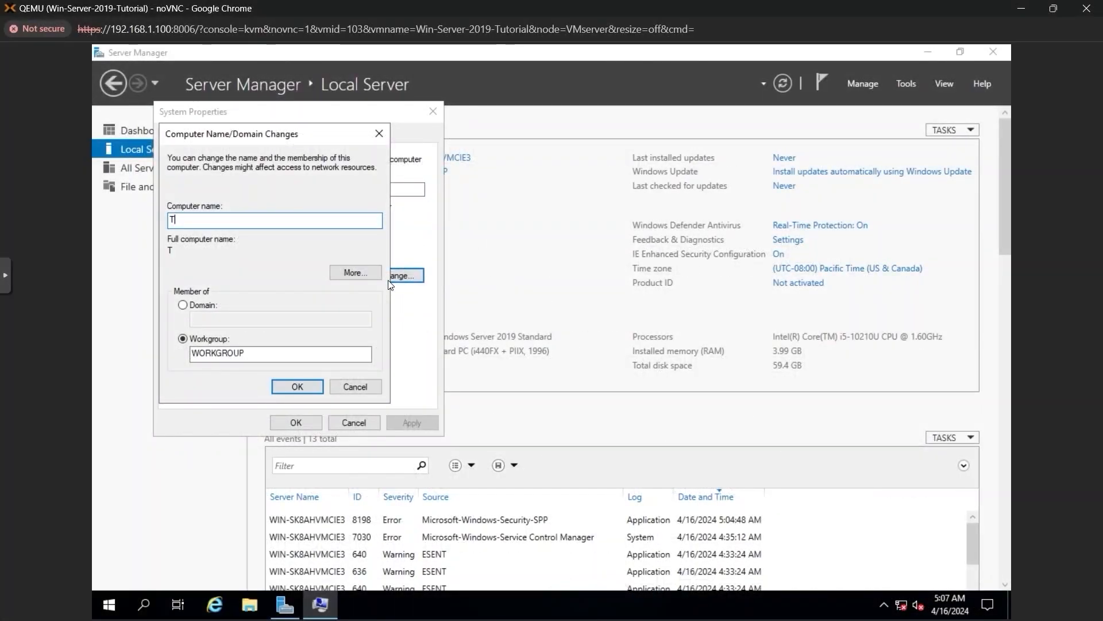
pyautogui.write('estSer')
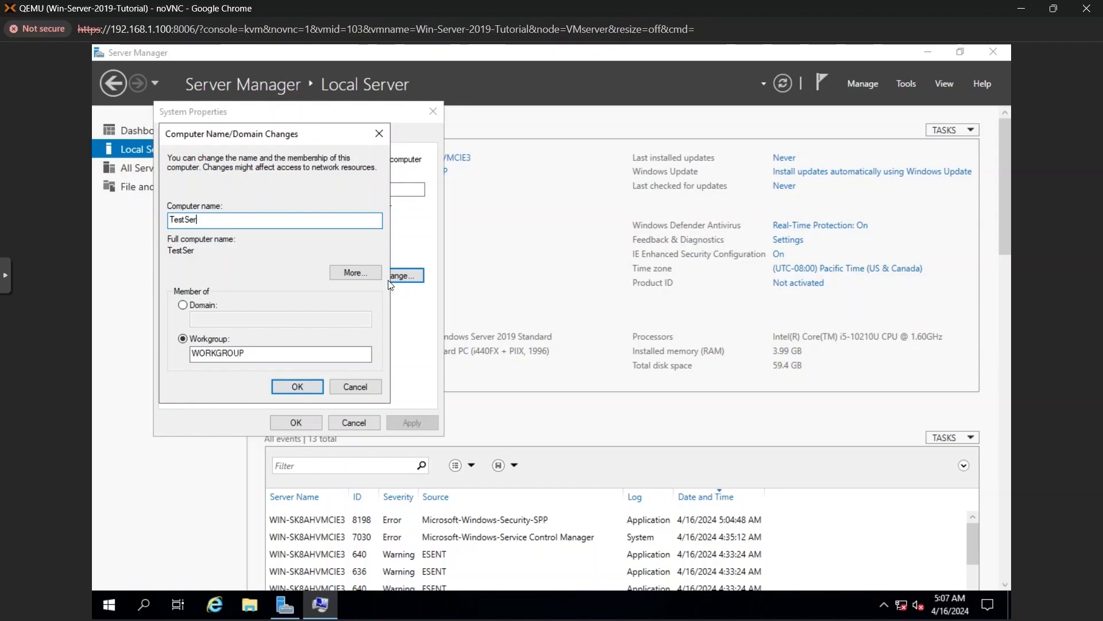
pyautogui.write('ver')
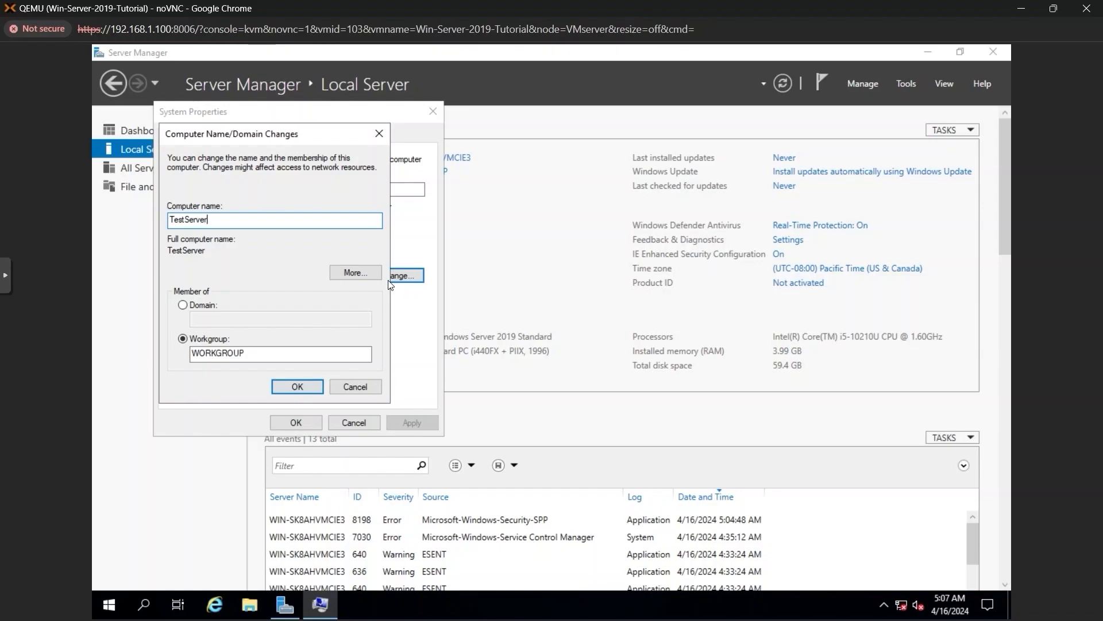
pyautogui.press('Return')
pyautogui.click(655, 349)
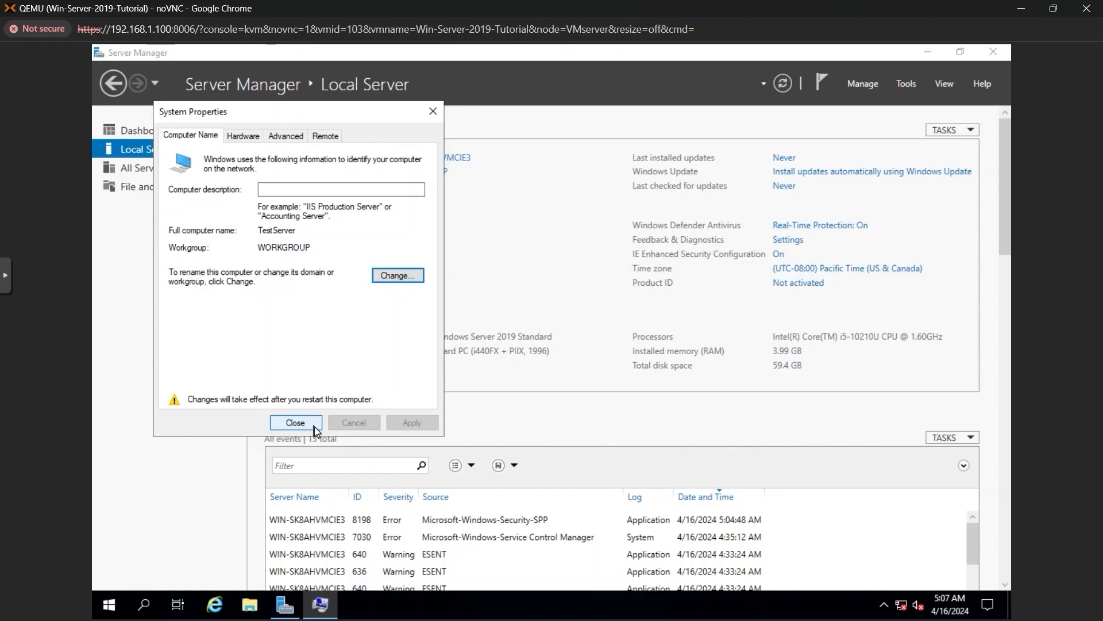
pyautogui.click(313, 424)
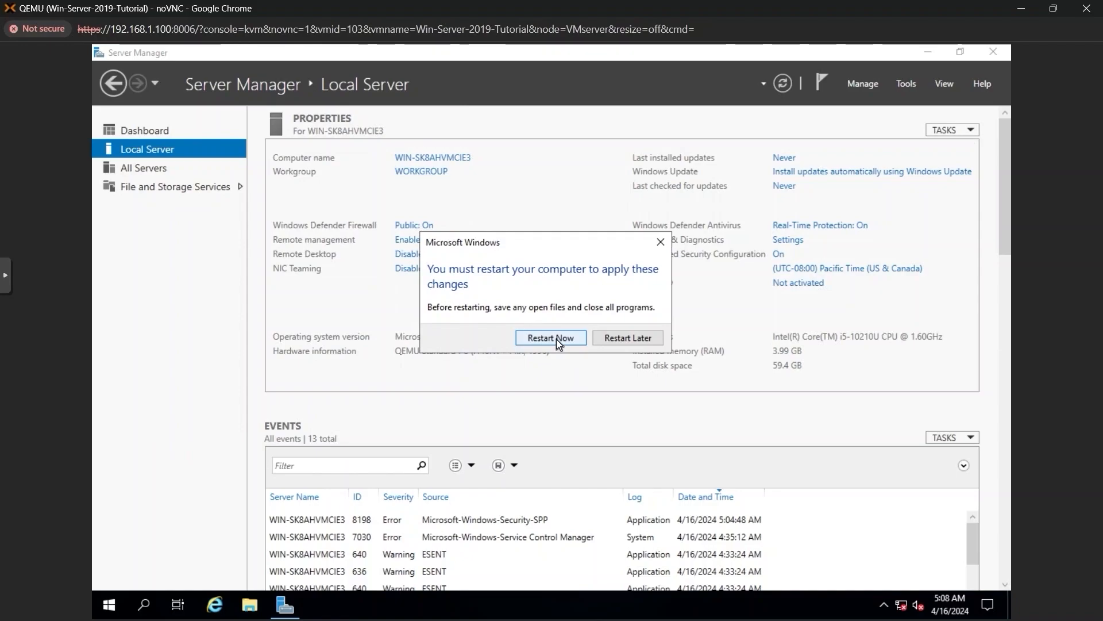
# Restart the server, then send Ctrl+Alt+Del from the extra keys and sign in with the Administrator password
pyautogui.click(556, 338)
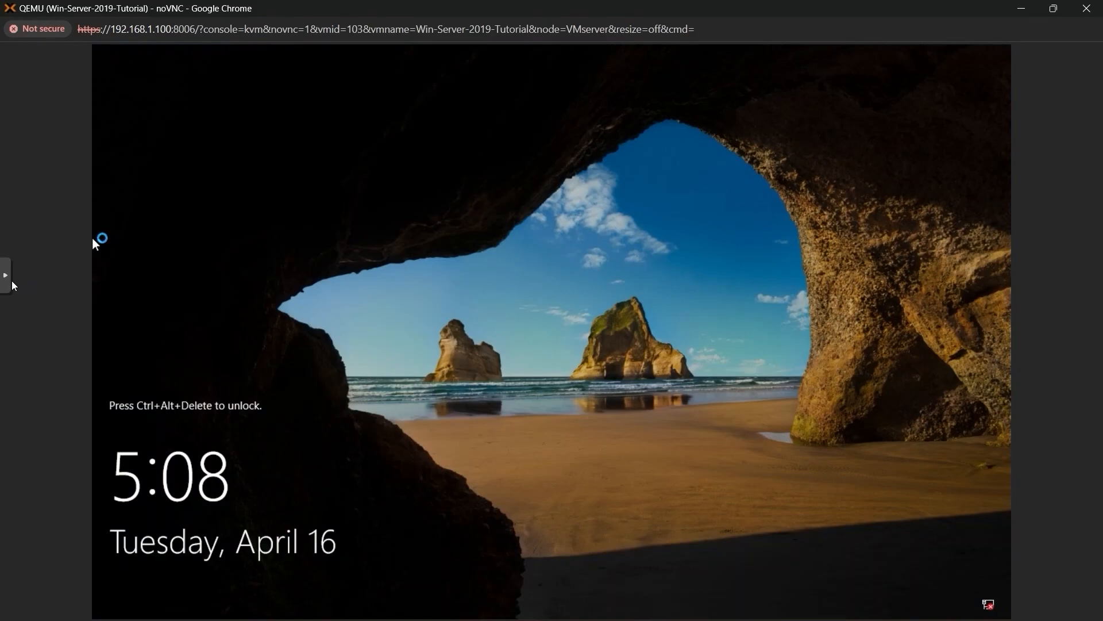
pyautogui.click(6, 278)
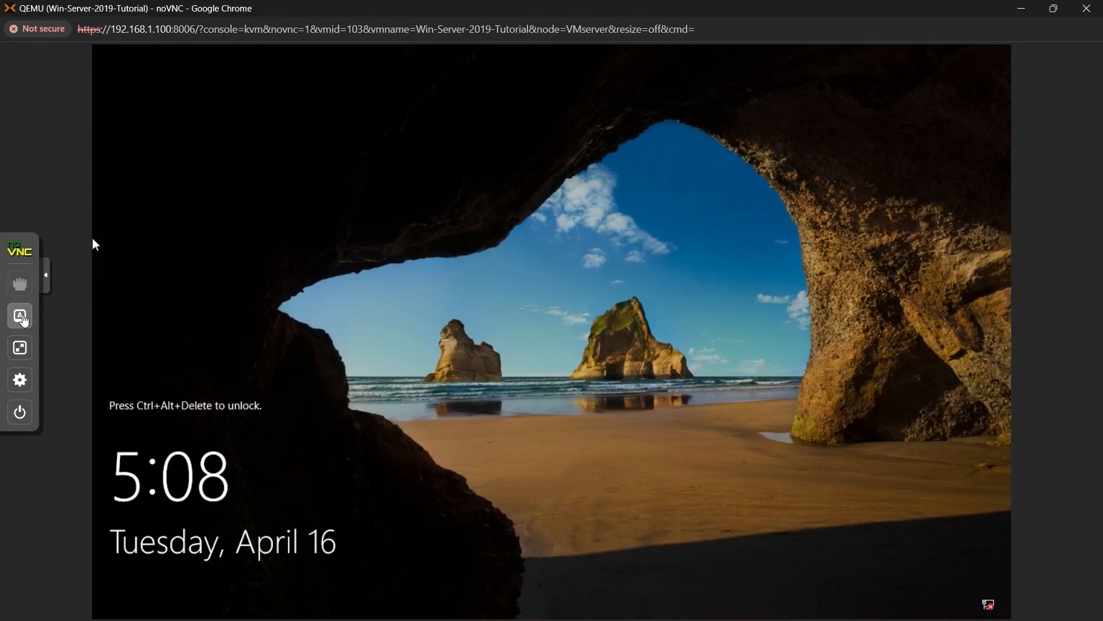
pyautogui.click(21, 317)
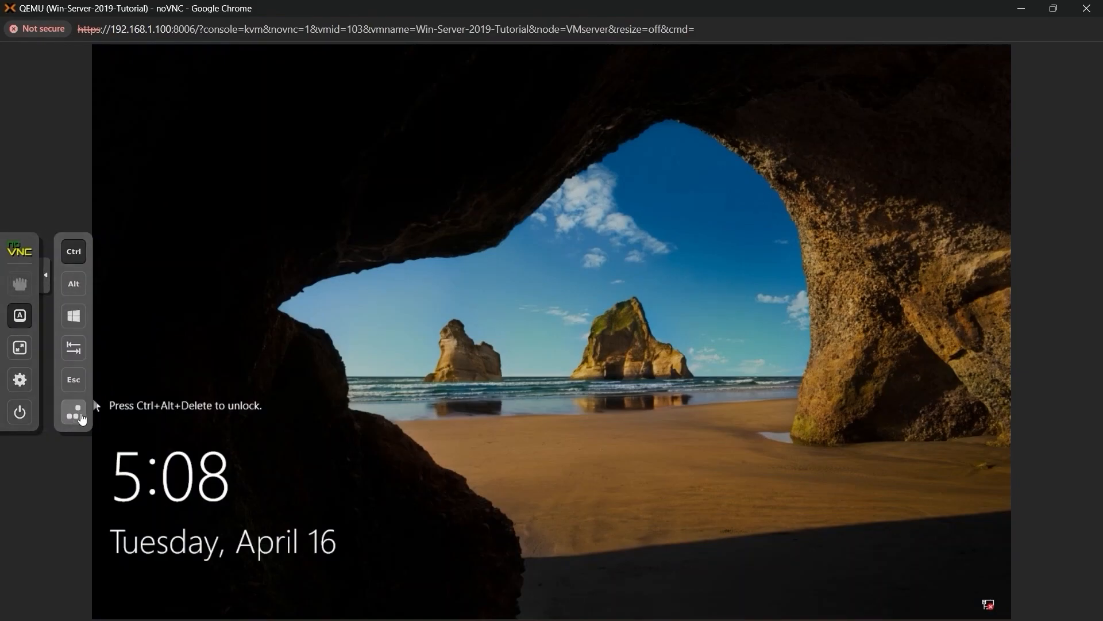
pyautogui.click(74, 412)
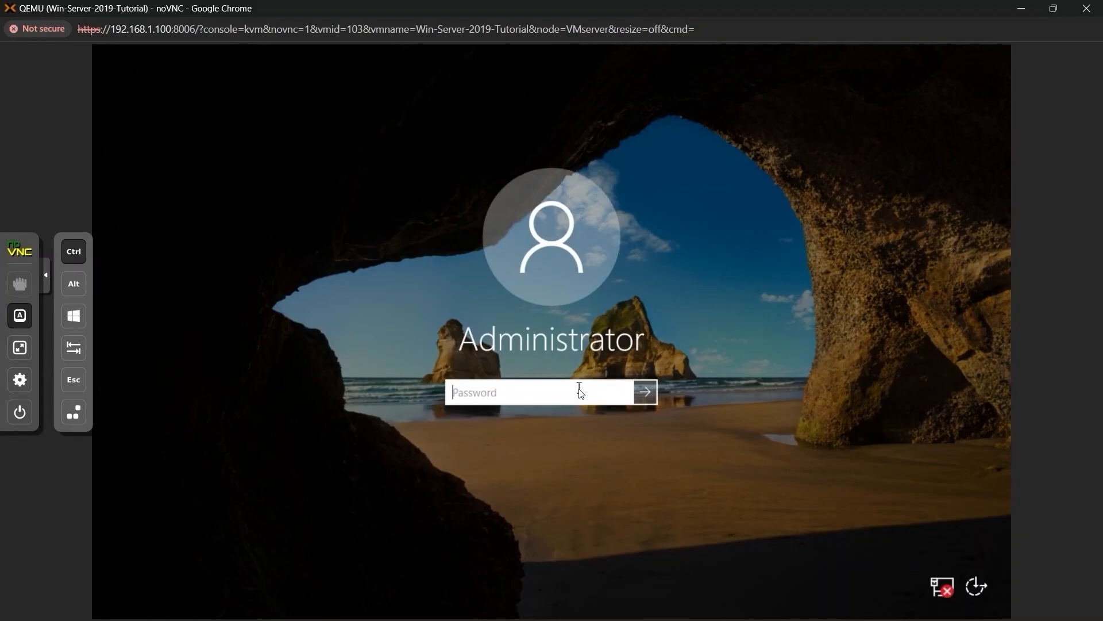
pyautogui.write('•••••')
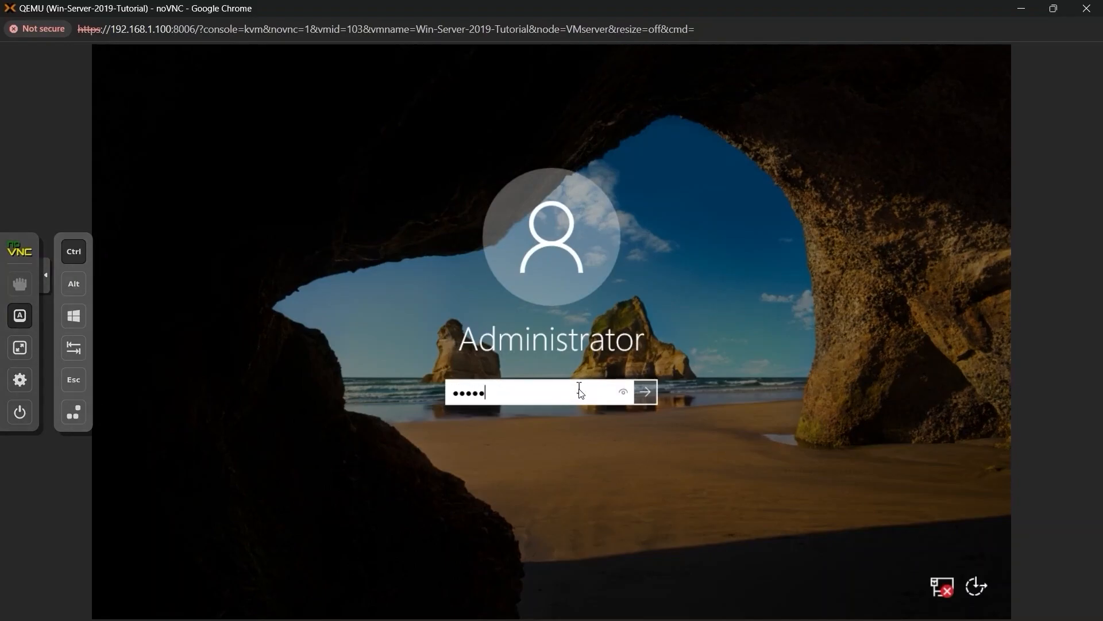
pyautogui.write('•••')
pyautogui.press('Return')
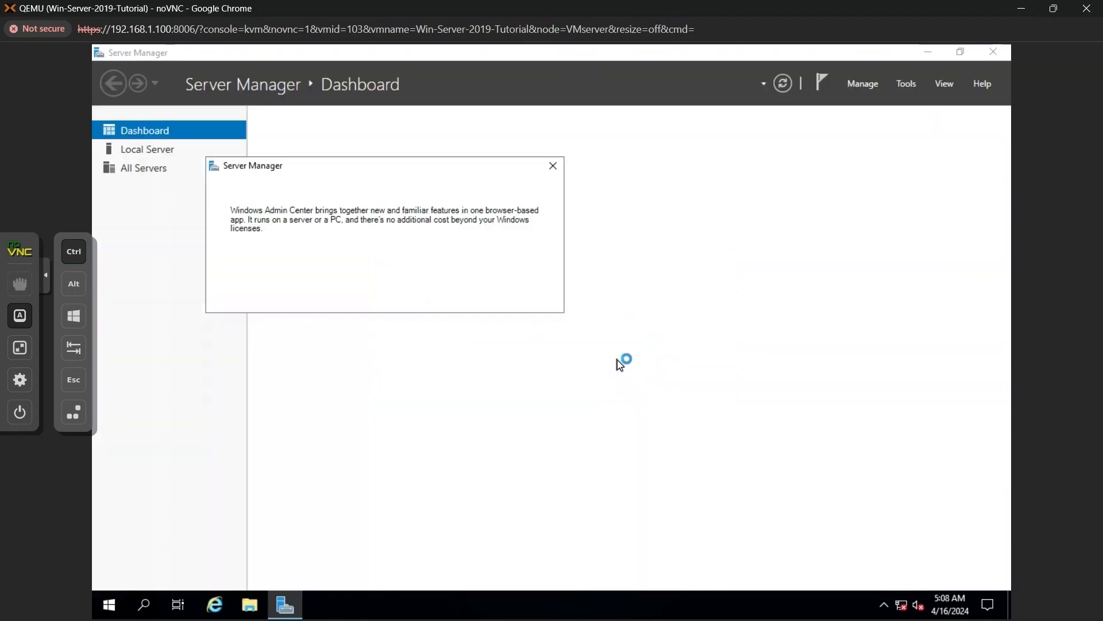
# Dismiss the Windows Admin Center pop-up and refresh Local Server to confirm the computer name is TestServer
pyautogui.click(551, 167)
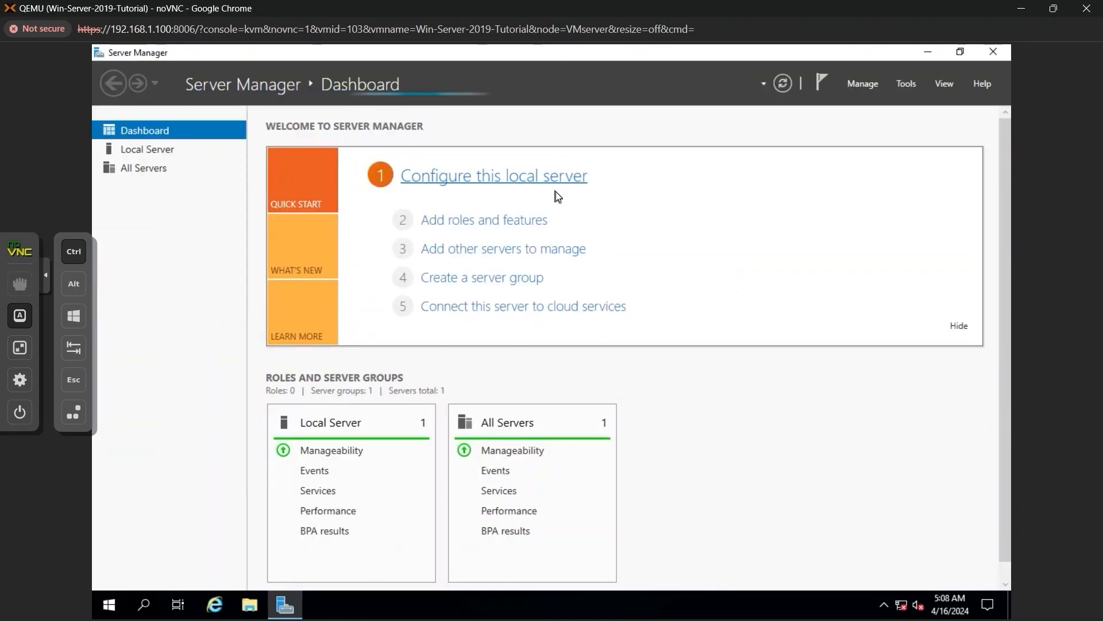
pyautogui.click(153, 149)
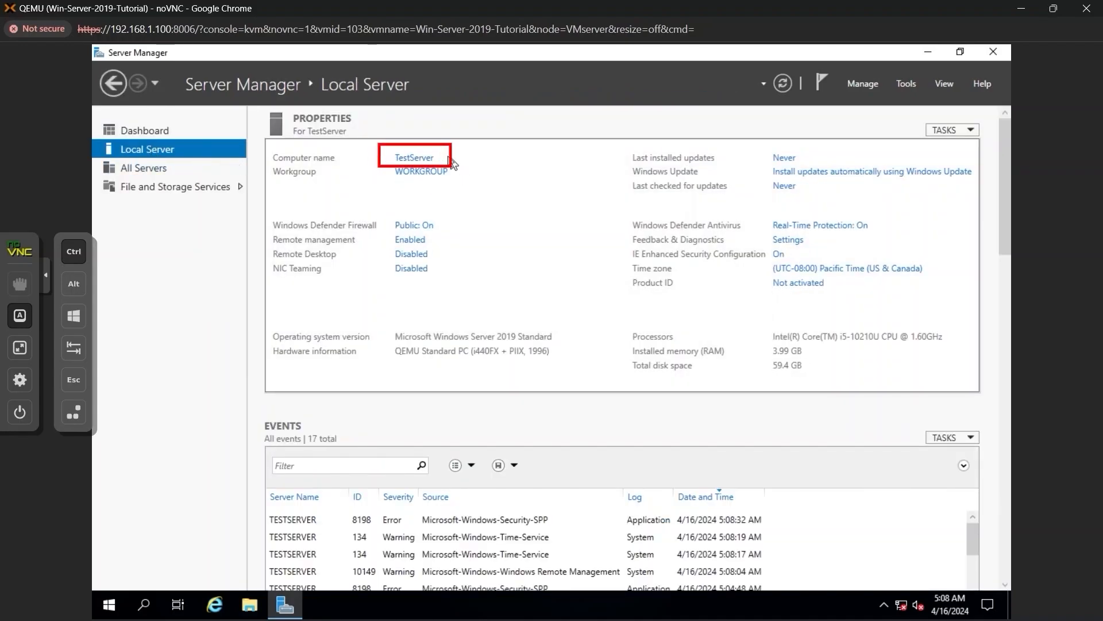
pyautogui.click(784, 87)
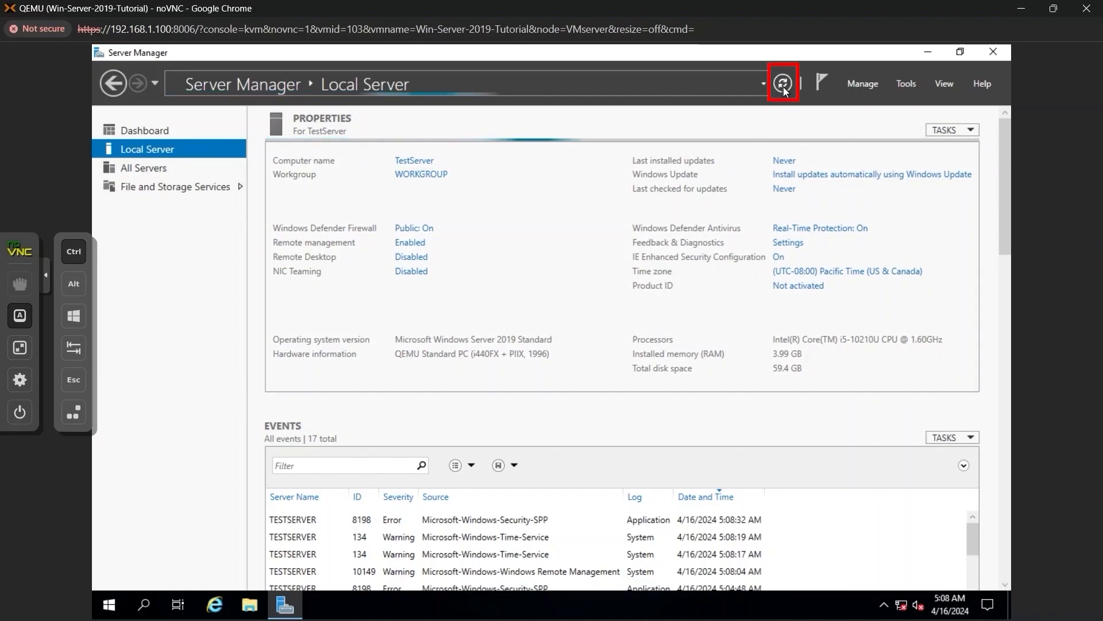